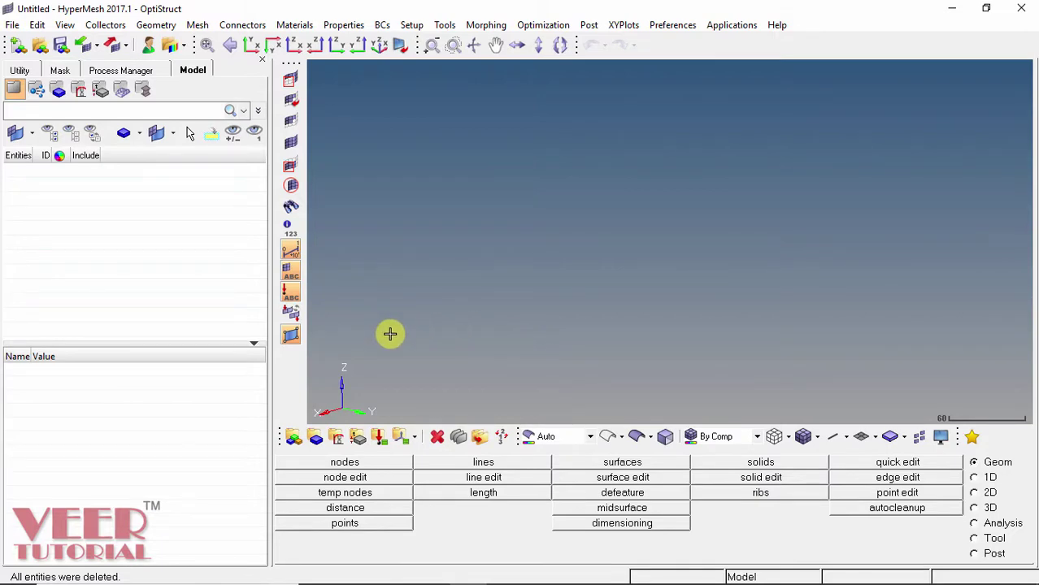
- Open bumper.hm from the hm course files and list its components: center, mid1, mid2, end, rigid
left_click(40, 45)
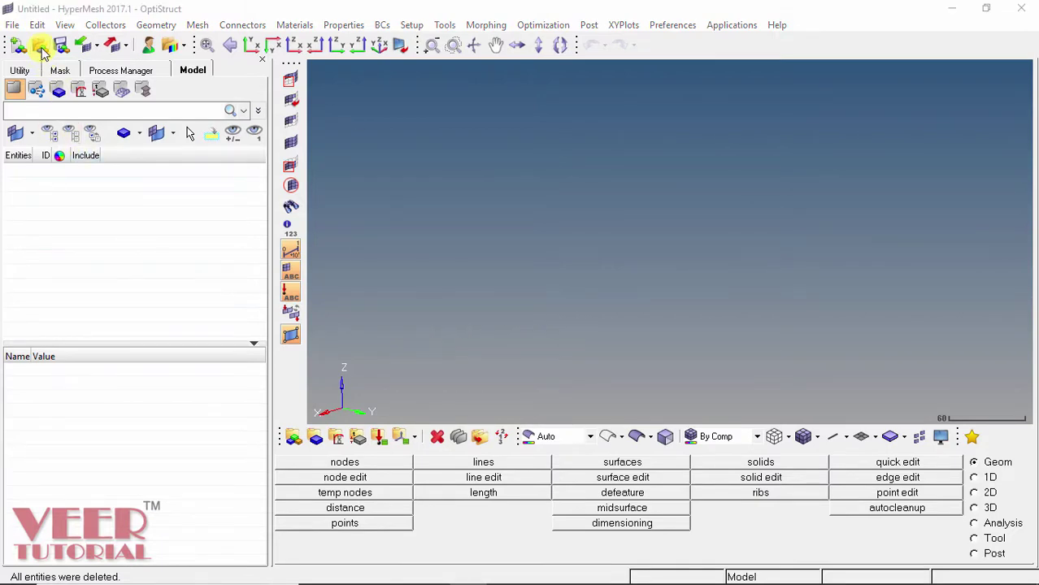
scroll(544, 317, "down", 2)
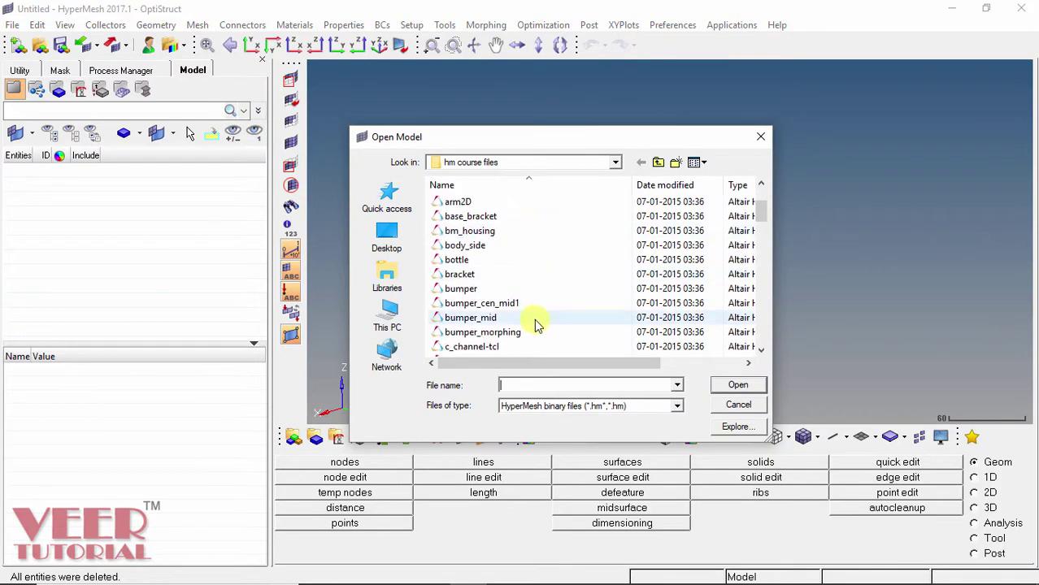
left_click(460, 290)
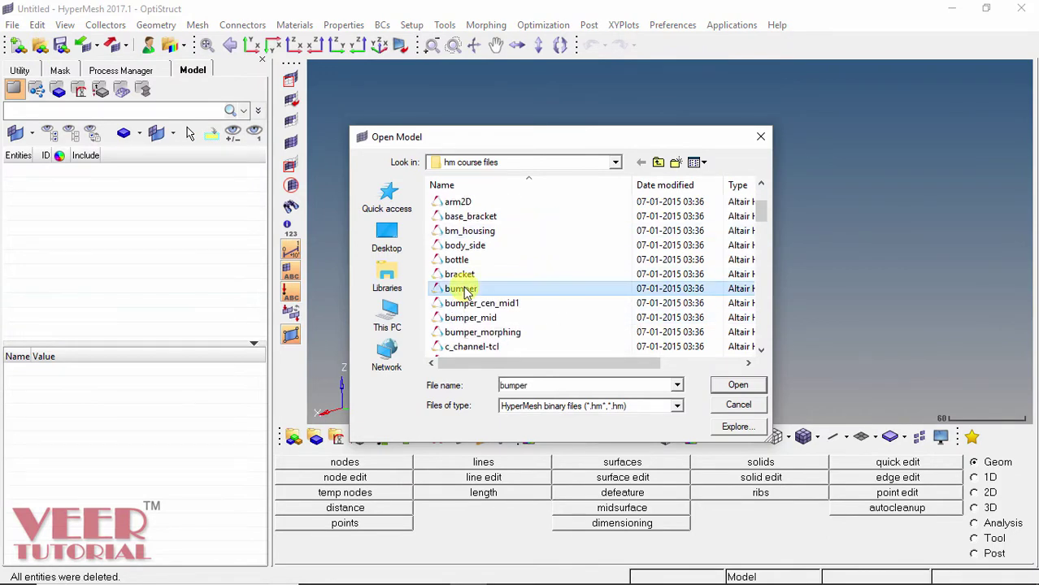
left_click(734, 387)
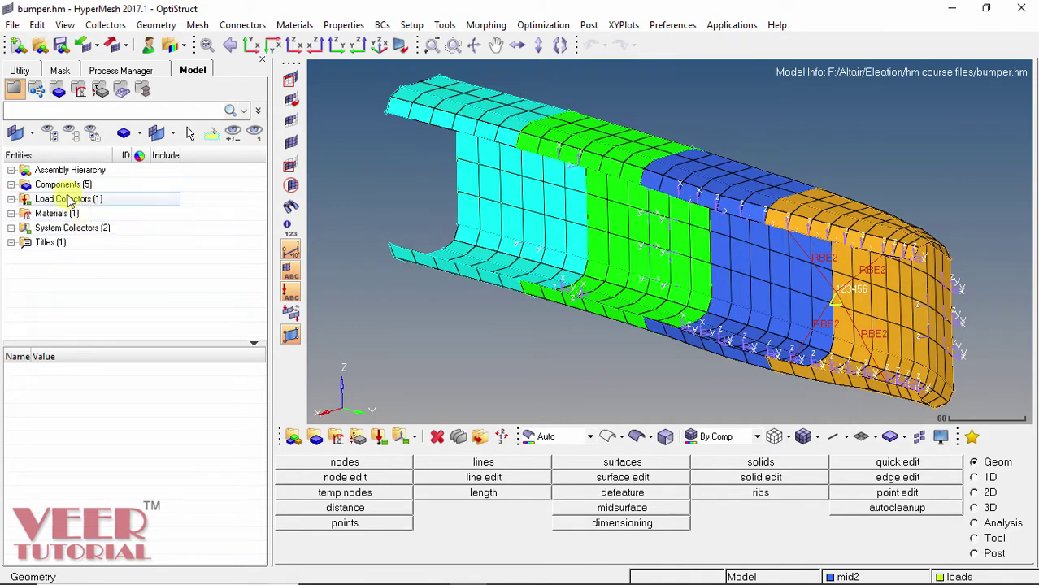
left_click(11, 185)
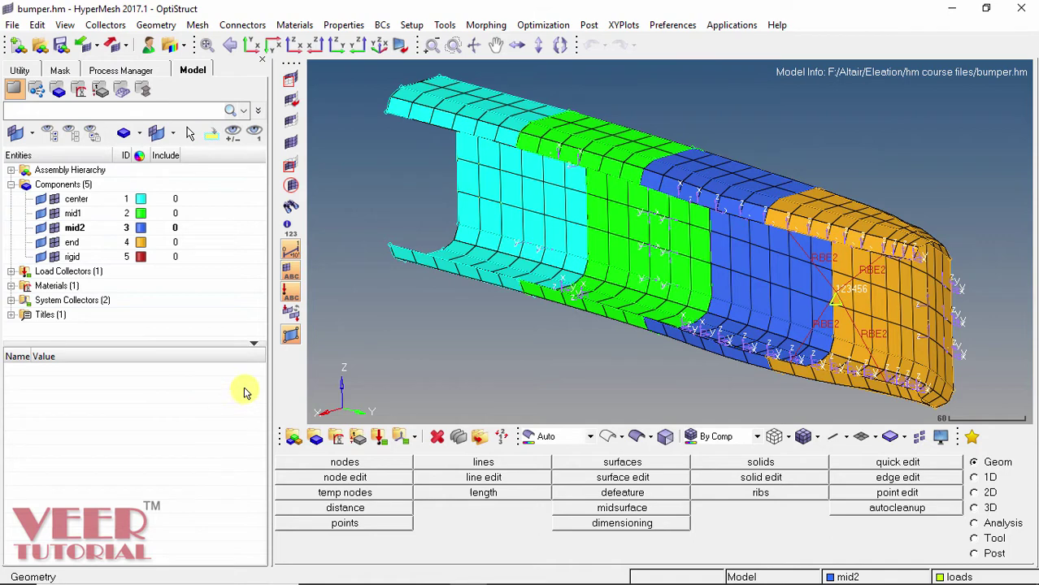
right_click(199, 325)
mouse_move(274, 340)
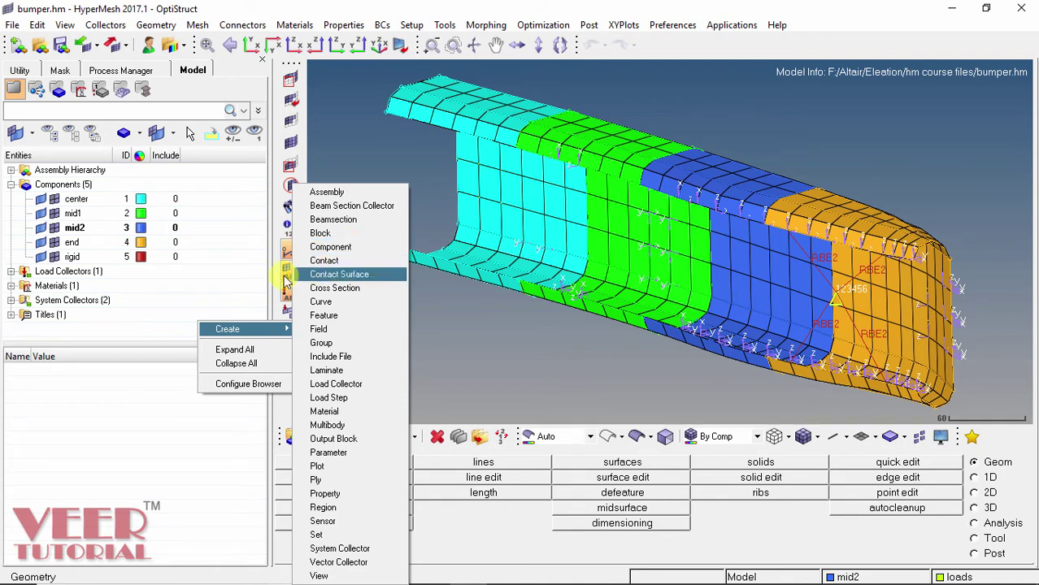
left_click(169, 330)
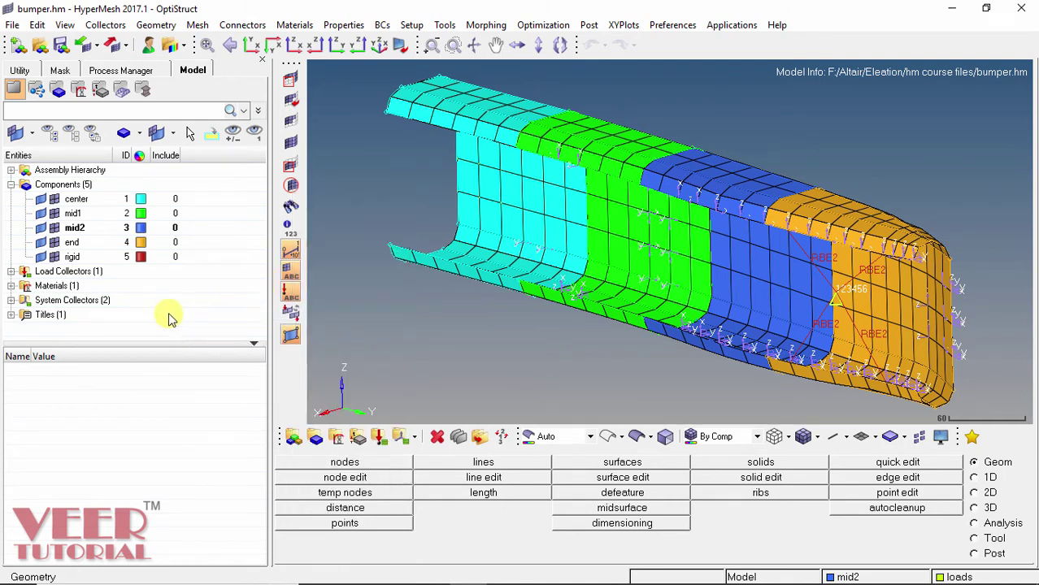
left_click(108, 26)
mouse_move(114, 41)
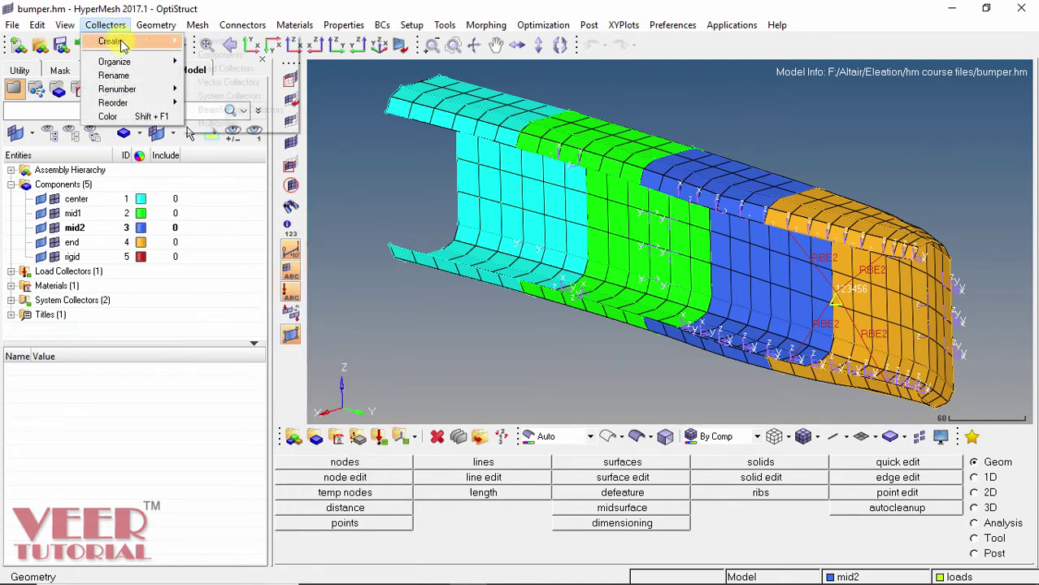
left_click(207, 358)
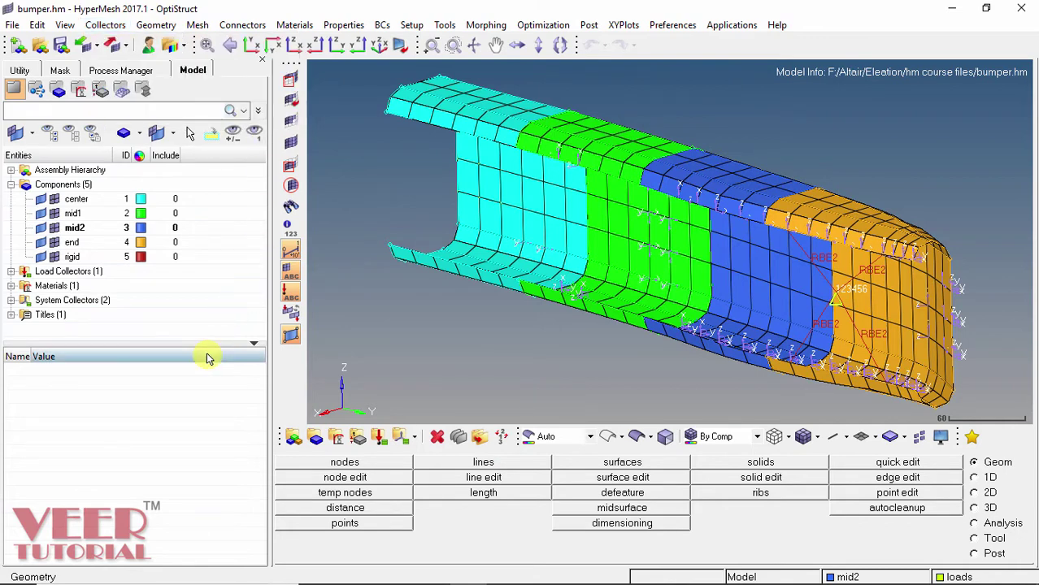
- Create a new component named geometry (ID 6) with no card image
left_click(319, 438)
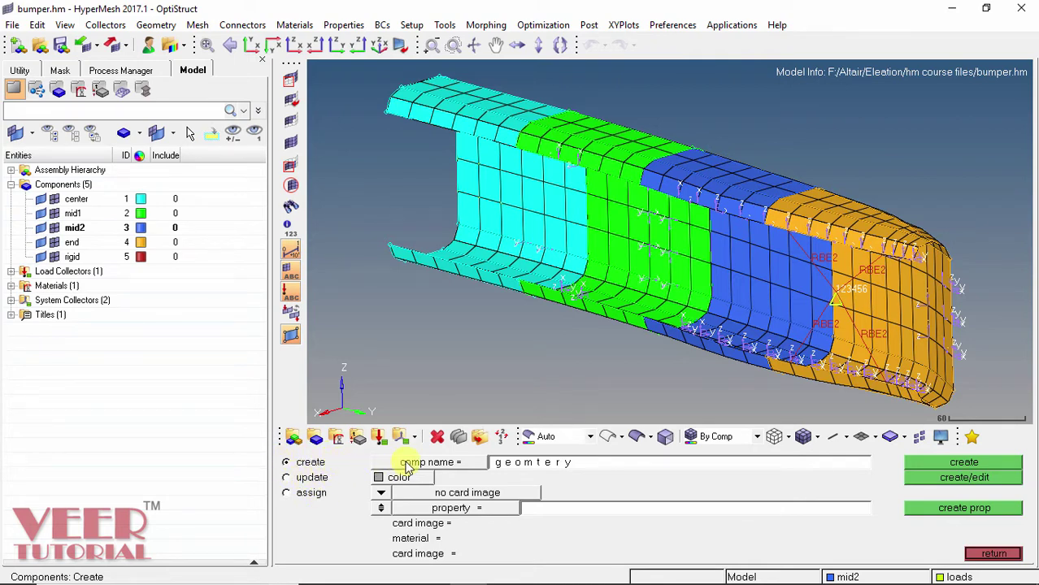
double_click(560, 462)
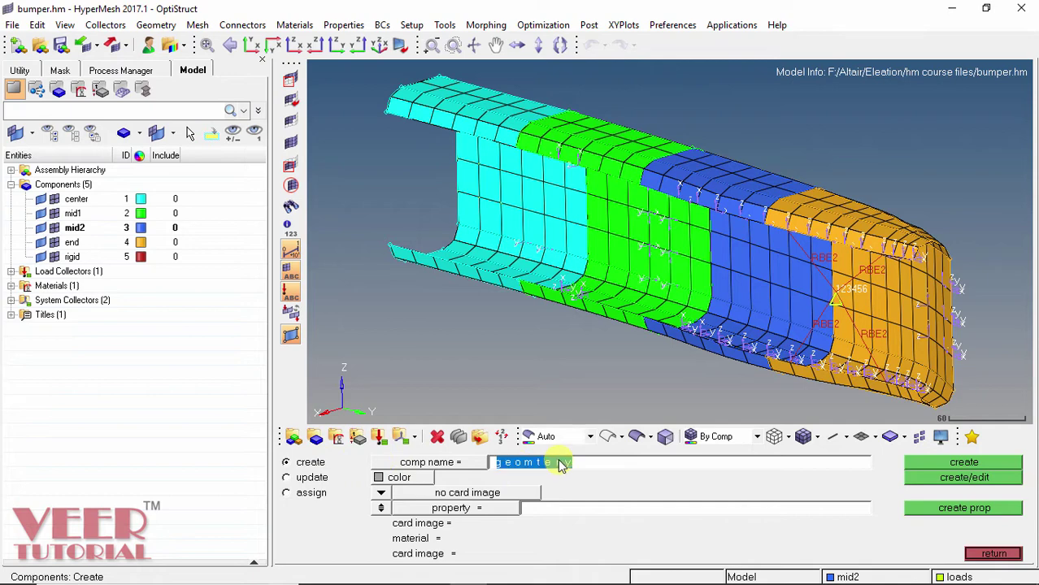
type("geometry")
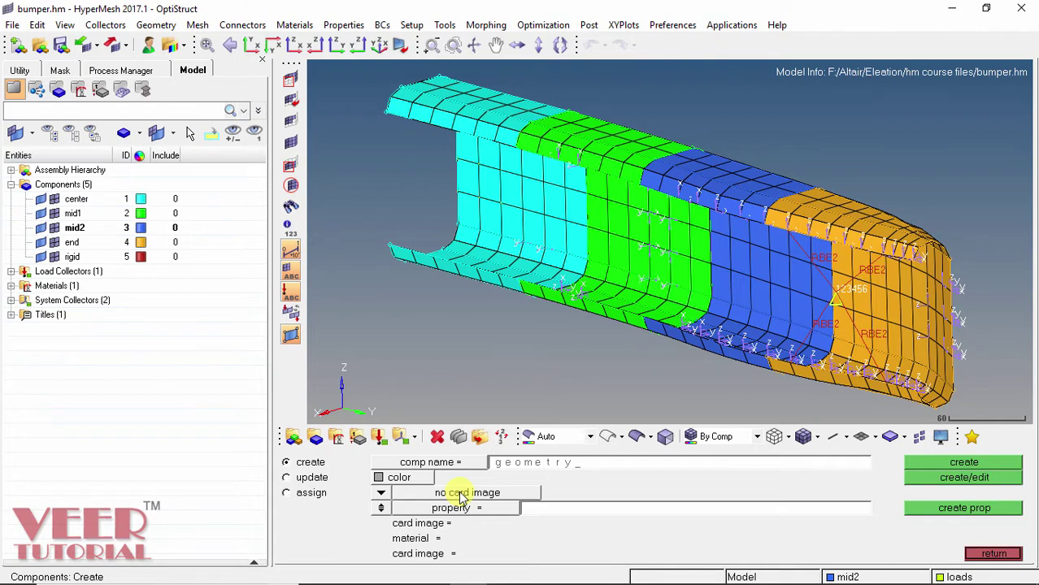
left_click(967, 463)
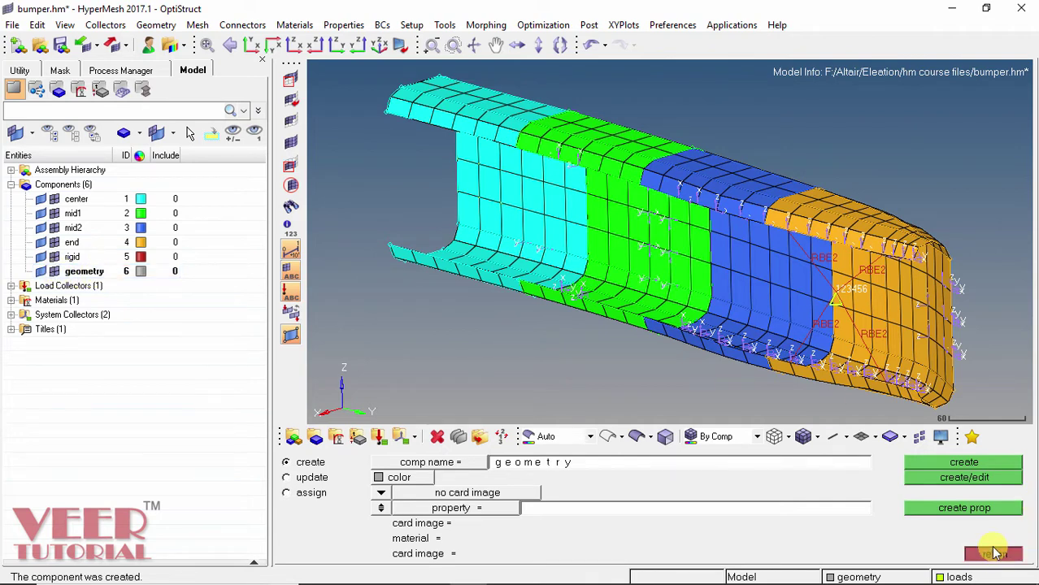
left_click(993, 553)
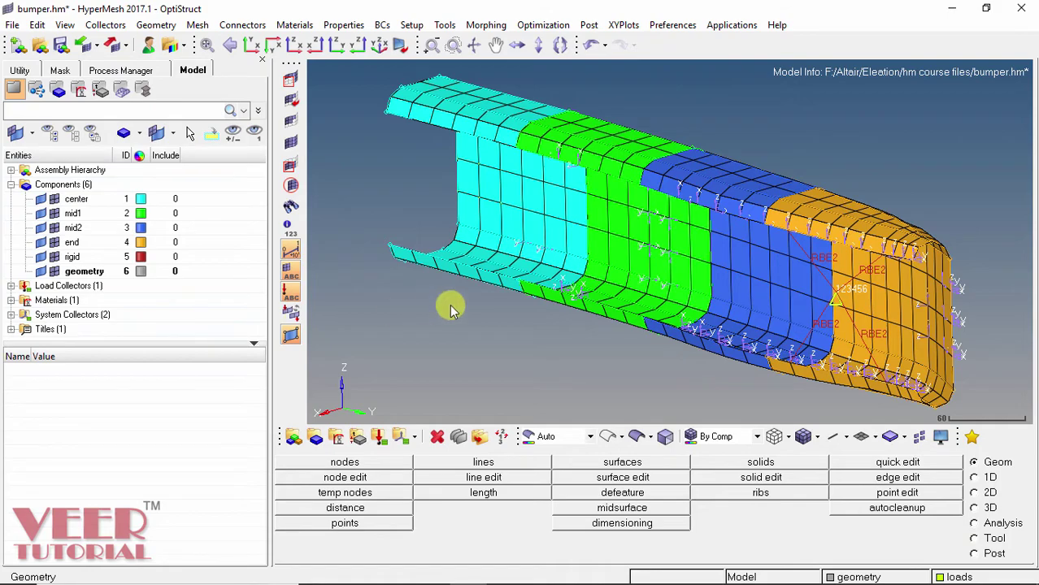
- Rotate the bumper and hide, then reshow, the center and mid1 component elements
left_click_drag(587, 166, 519, 212, "ctrl")
left_click(47, 206)
left_click(55, 200)
left_click(55, 201)
left_click(55, 200)
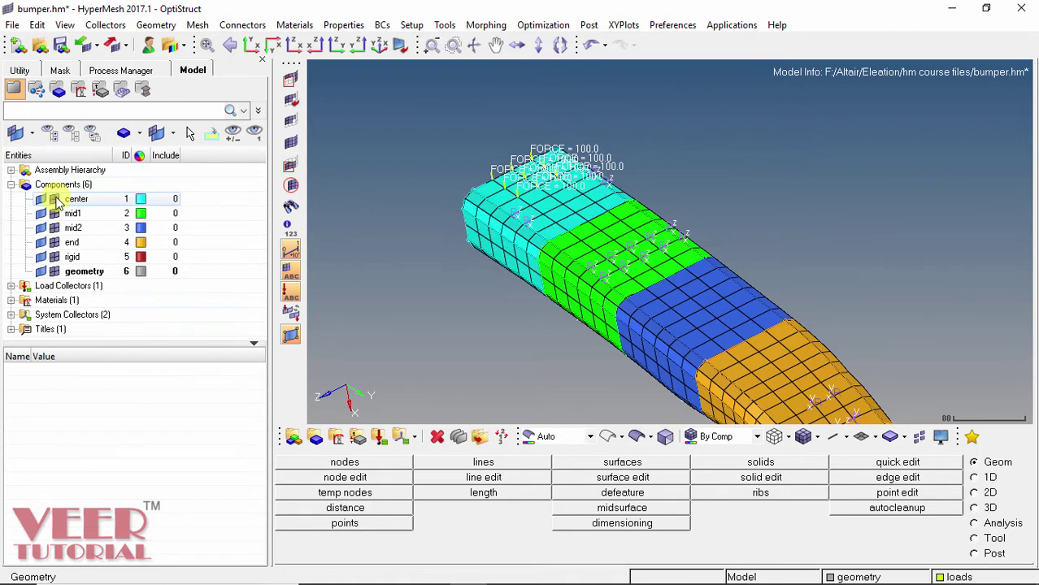
left_click(54, 214)
left_click(54, 213)
- Hide and reshow the mid2 and end elements the same way, then switch to the Tool page
left_click(55, 228)
left_click(54, 229)
left_click(54, 243)
left_click(54, 243)
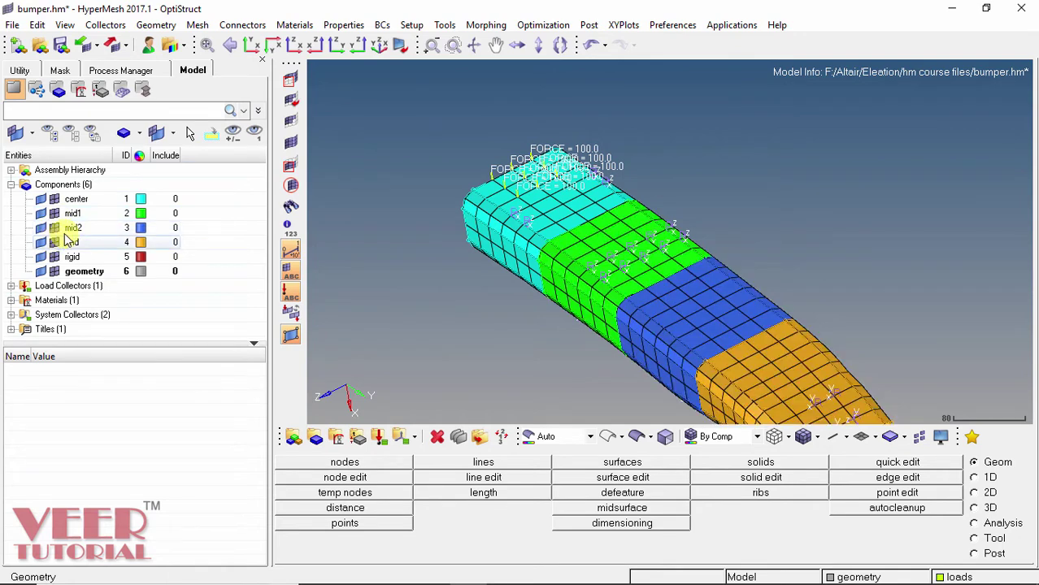
scroll(404, 165, "down", 2)
scroll(412, 218, "up", 1)
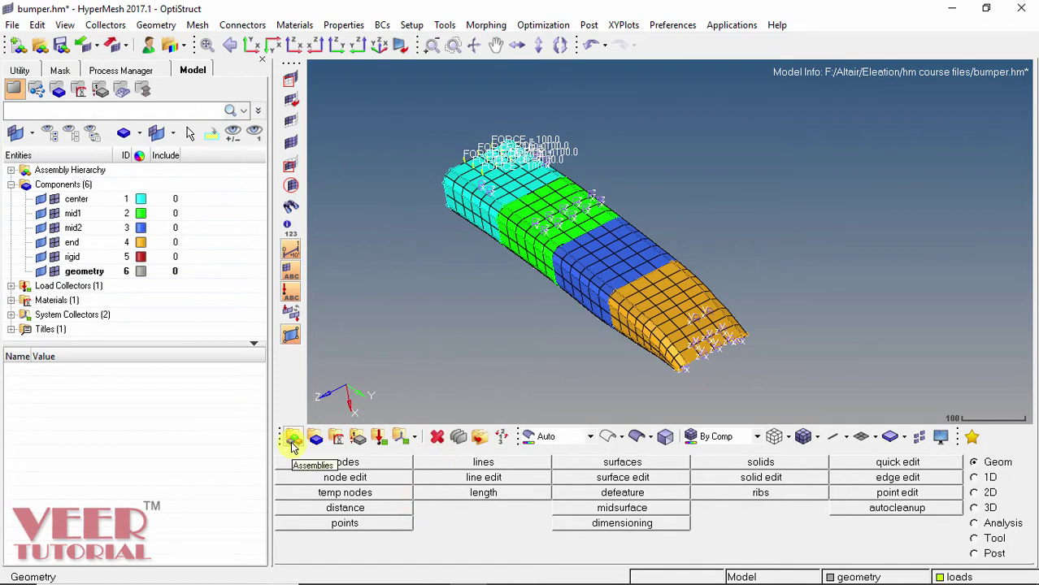
left_click(975, 538)
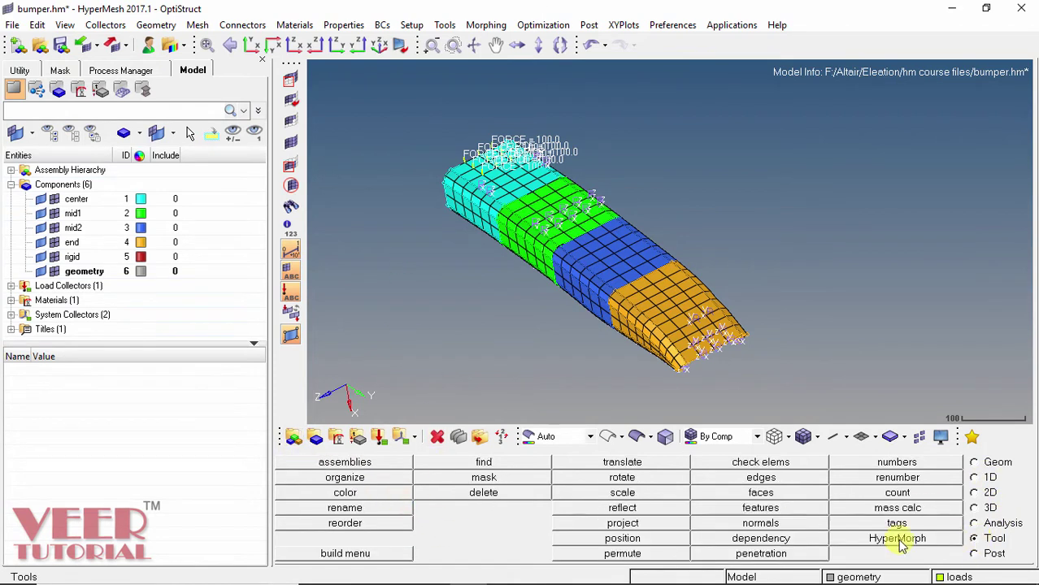
- Use organize to move all 28 surfaces into the geometry component
left_click(345, 478)
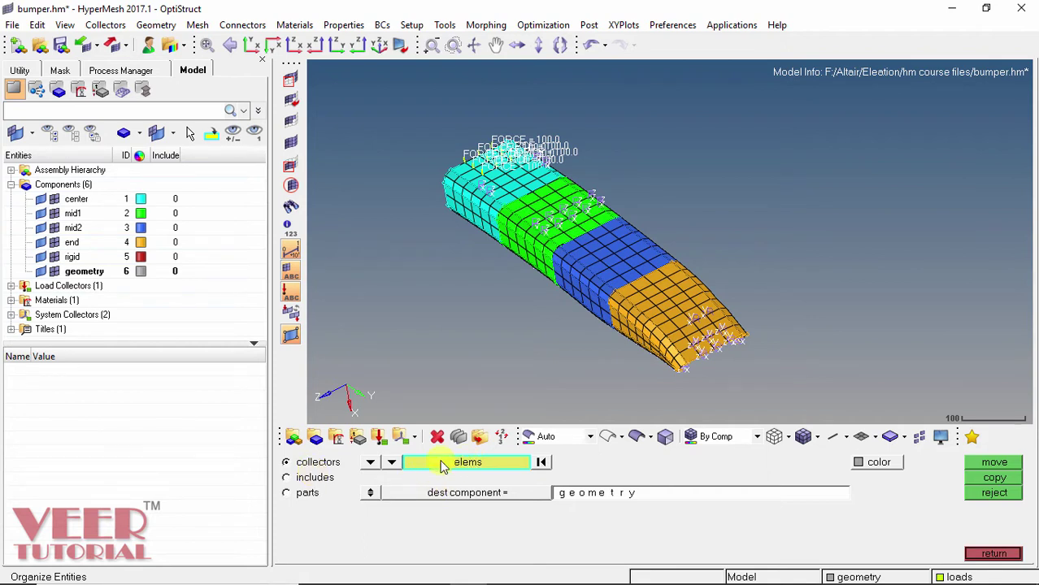
left_click(370, 462)
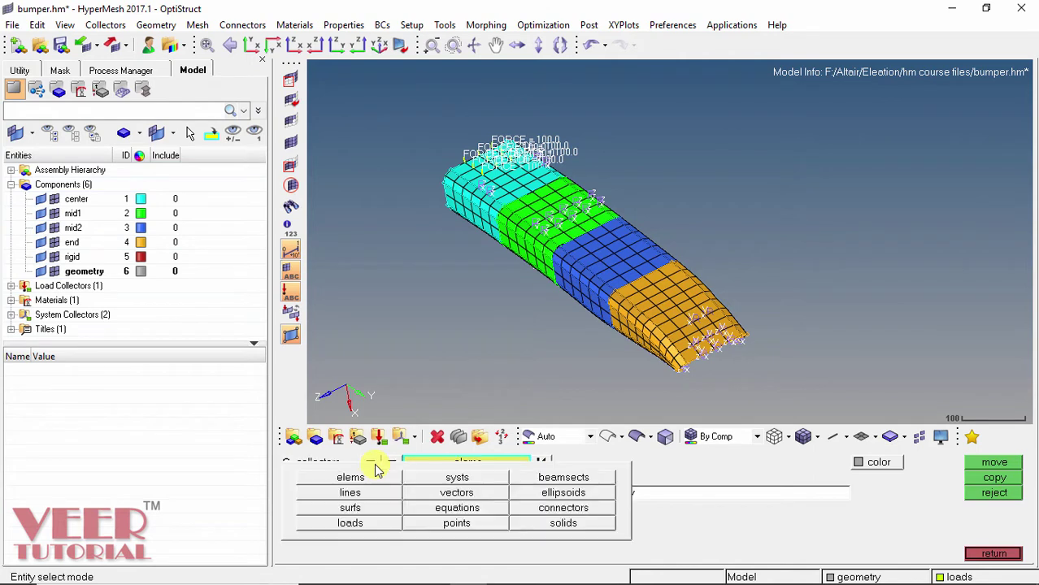
left_click(351, 510)
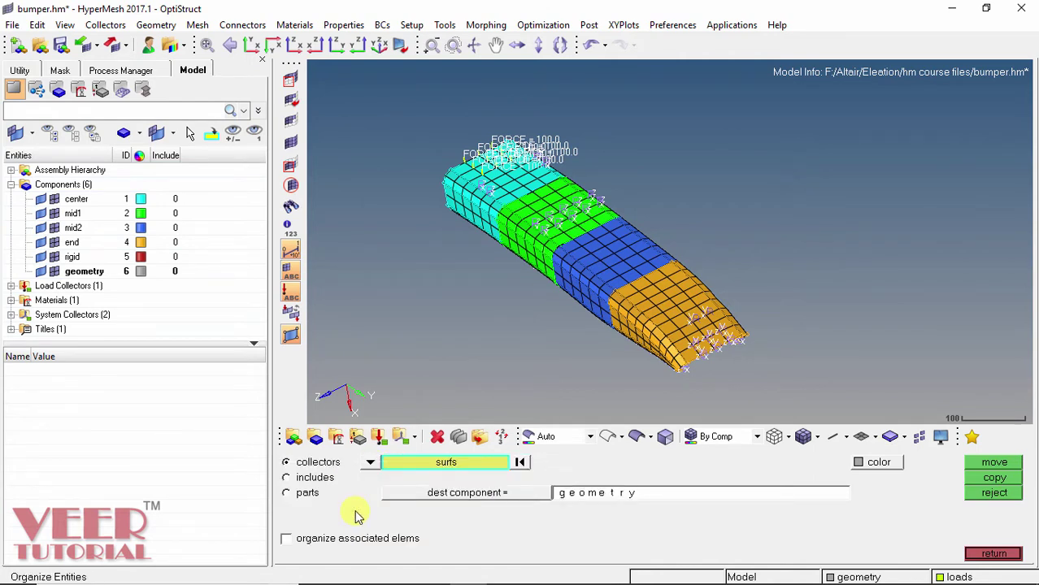
left_click(443, 463)
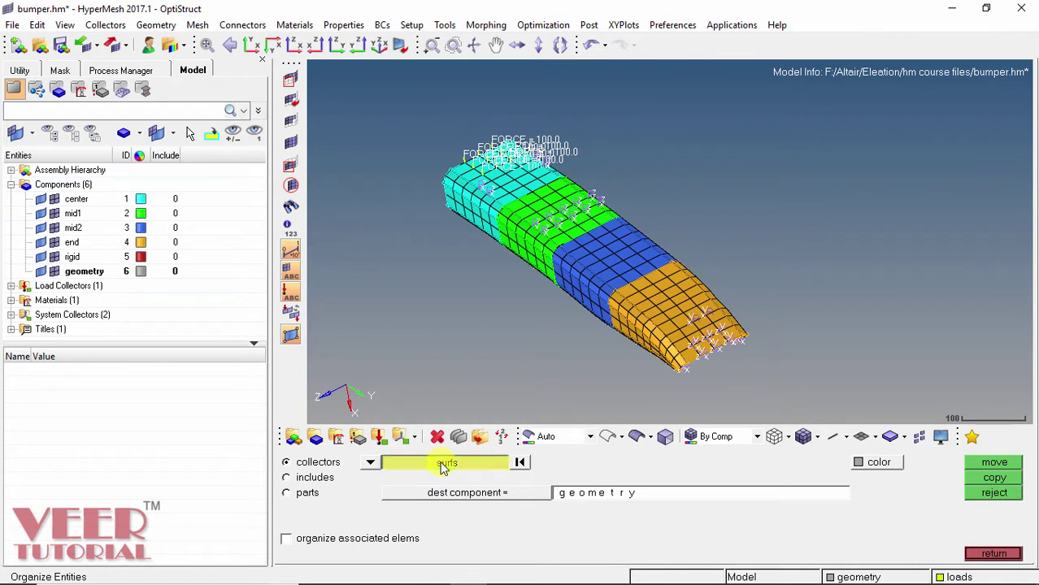
left_click(361, 510)
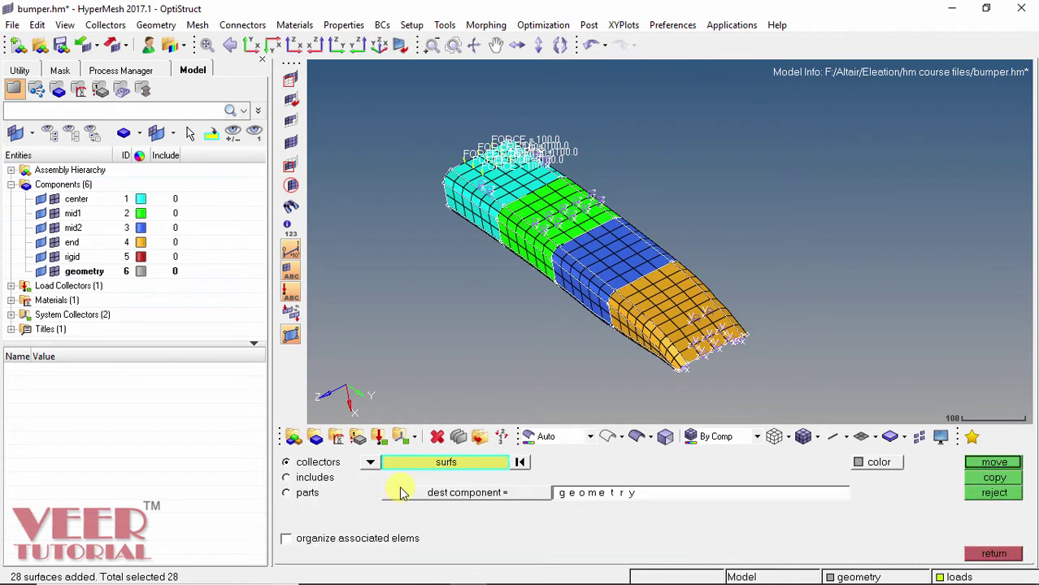
left_click(467, 494)
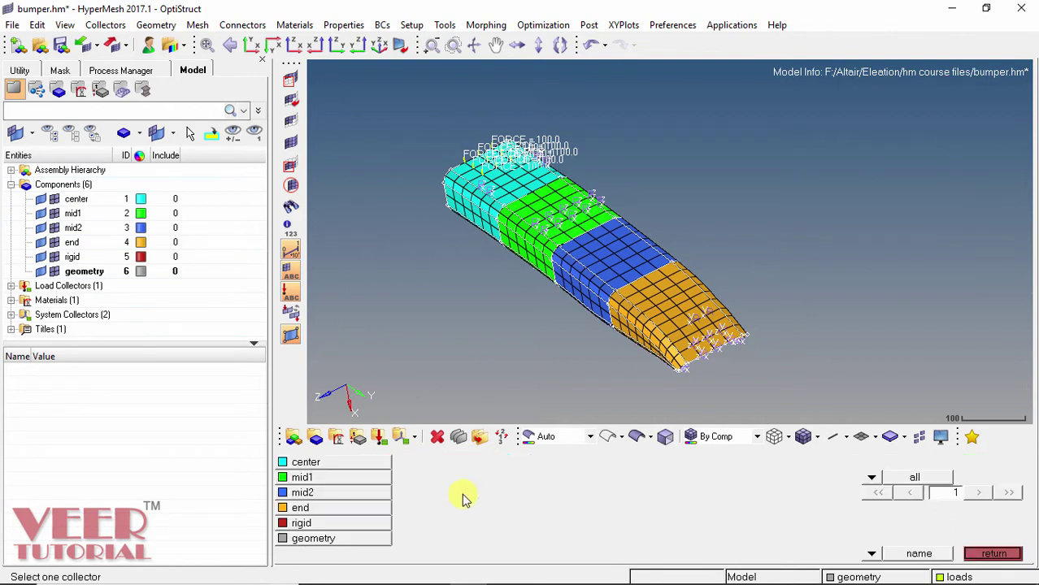
left_click(322, 538)
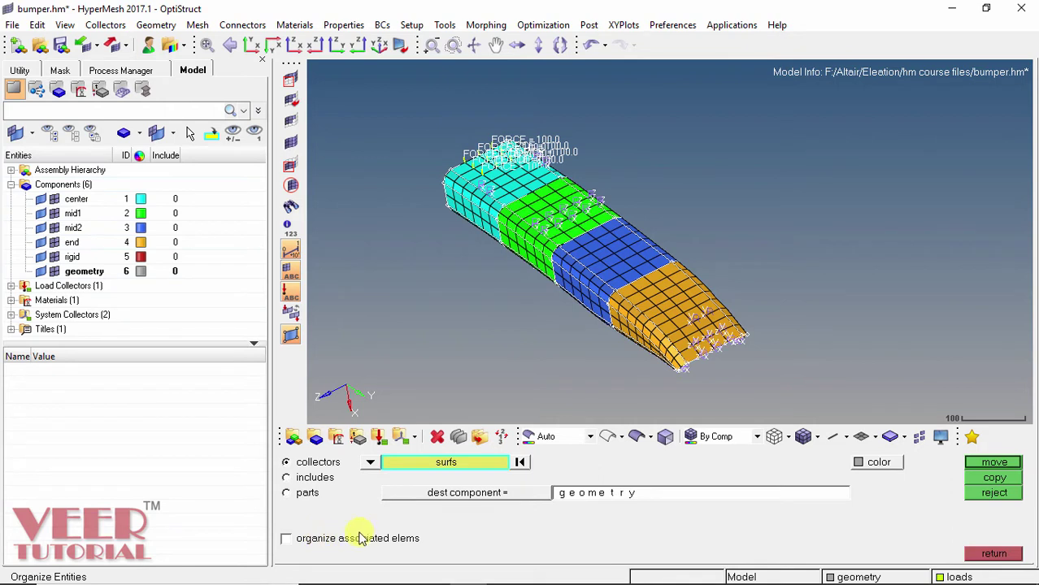
left_click(993, 463)
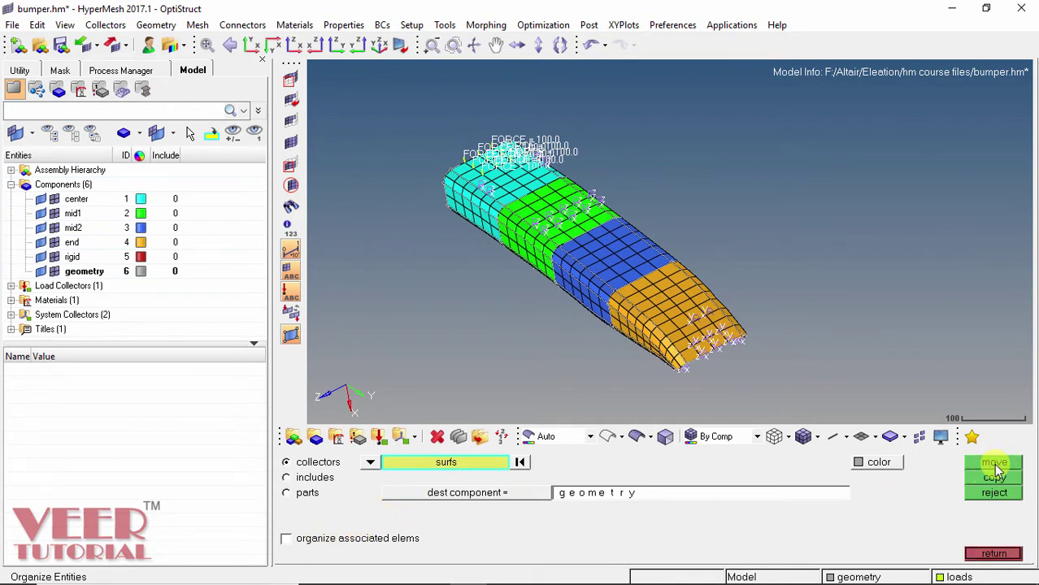
left_click(993, 553)
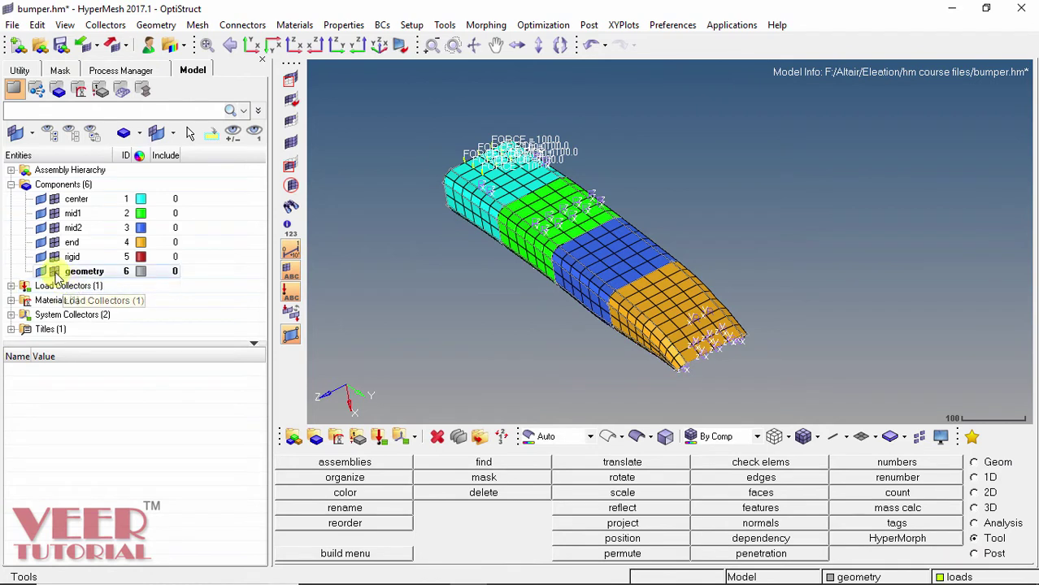
- Hide the center, mid1, end, mid2 and rigid elements, keeping the geometry wireframe visible
left_click(54, 199)
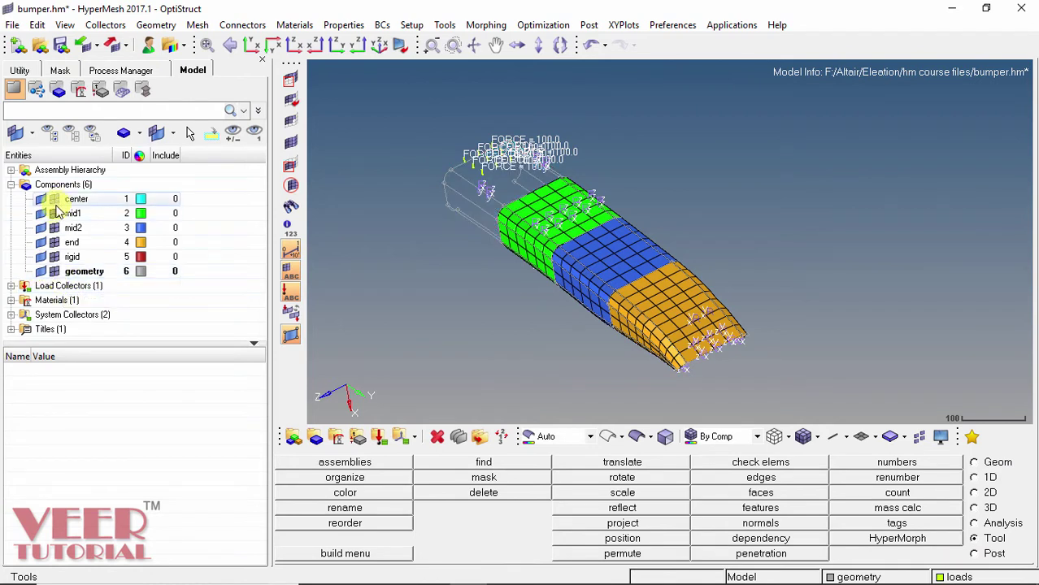
left_click(54, 213)
left_click(54, 242)
left_click(54, 228)
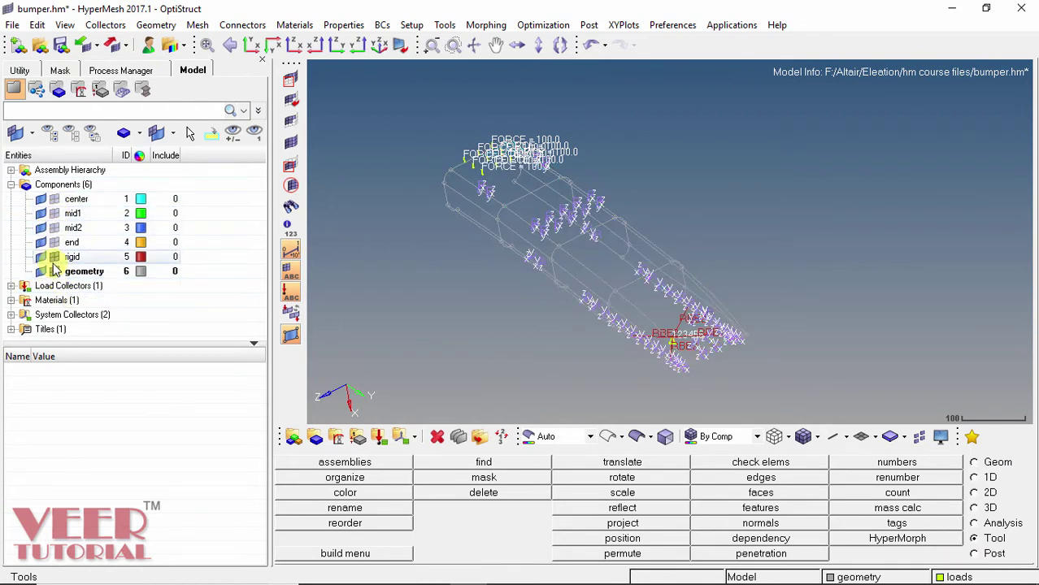
left_click(53, 271)
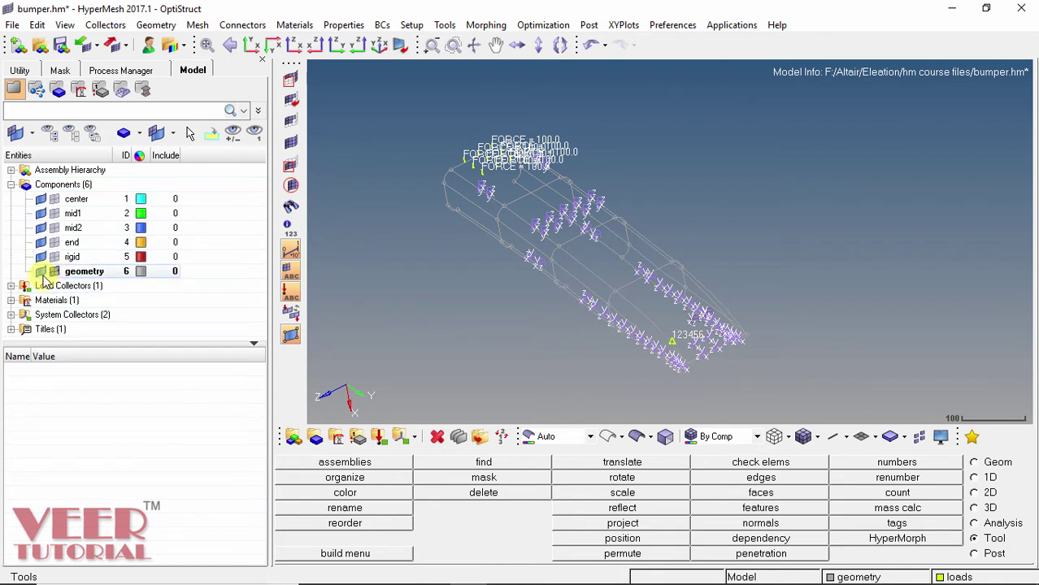
left_click(41, 272)
left_click(41, 271)
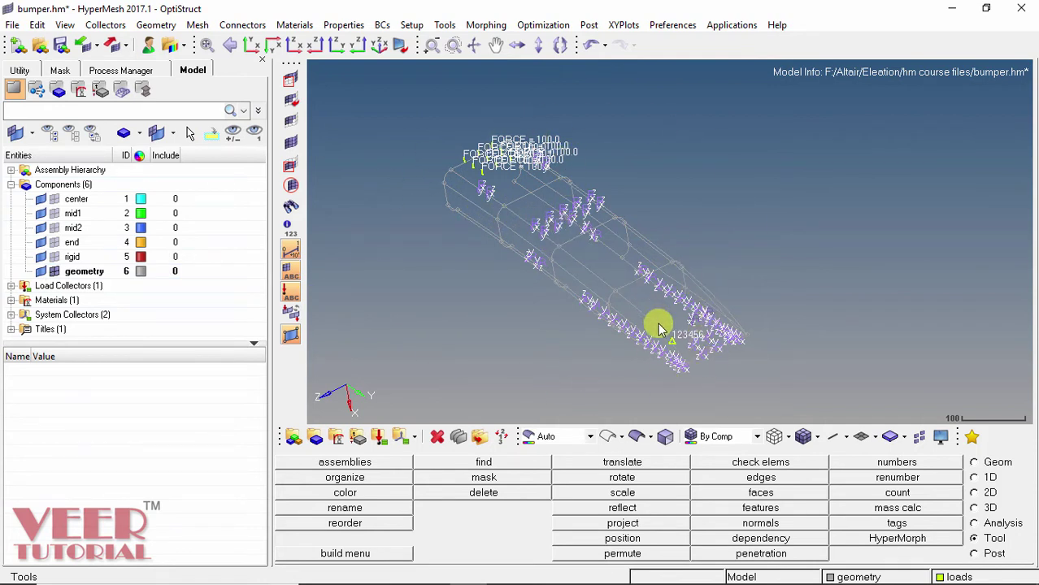
- Display the geometry as shaded surfaces with edges and rotate the bumper to inspect it
left_click(639, 437)
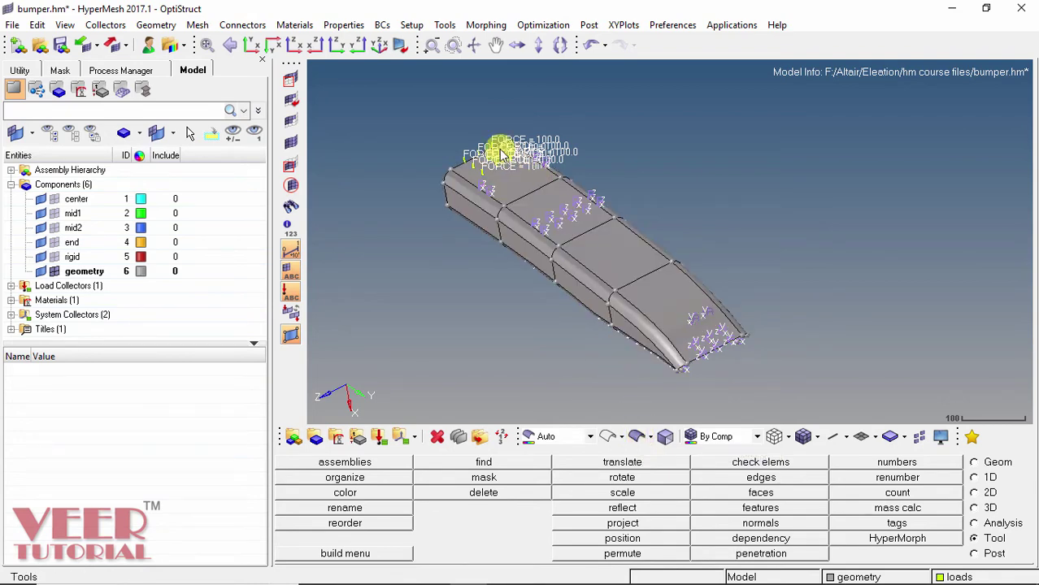
left_click_drag(454, 257, 587, 297, "ctrl")
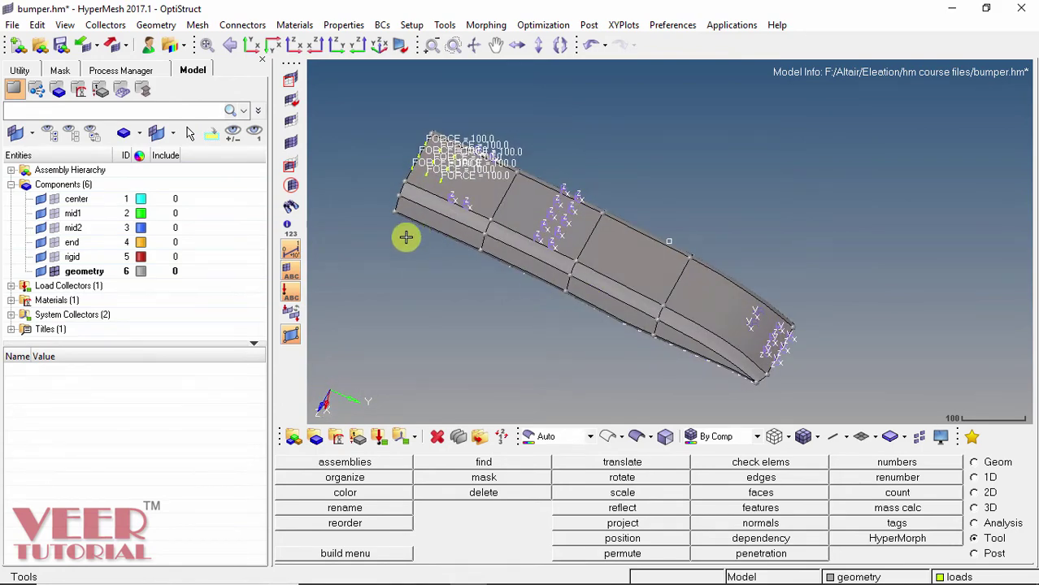
left_click_drag(399, 246, 492, 329, "ctrl")
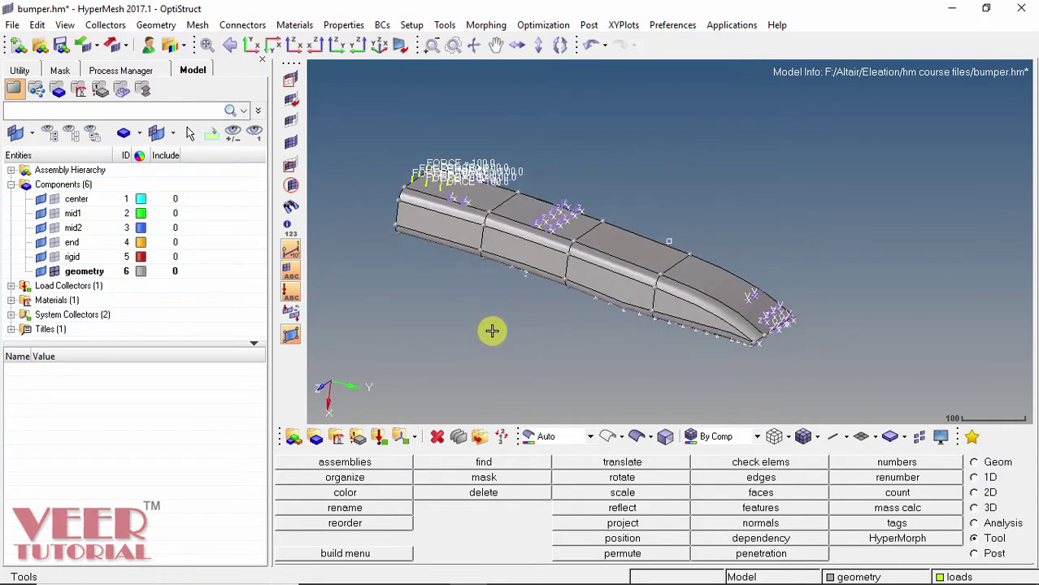
left_click(40, 271)
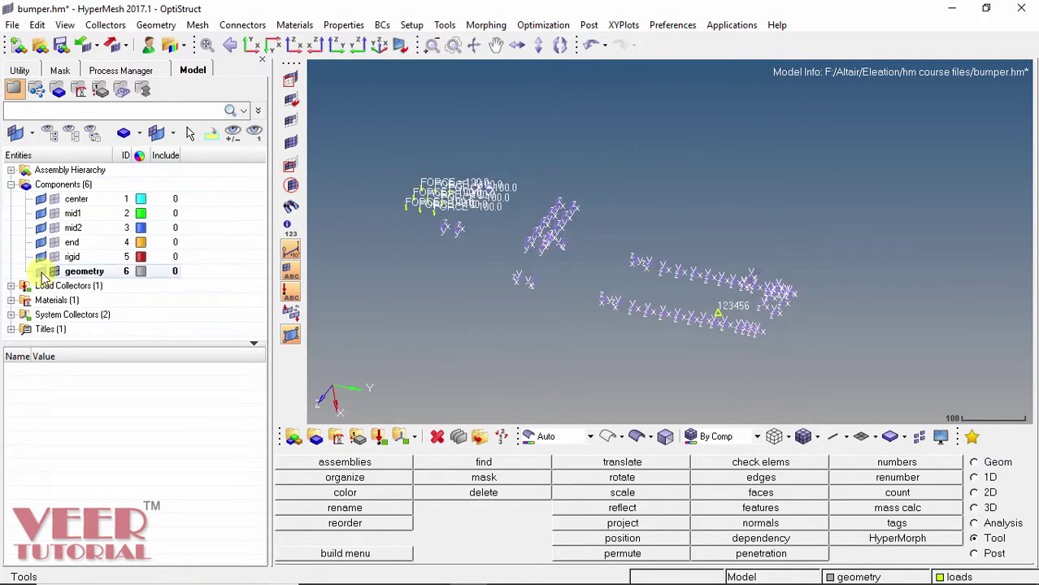
left_click(41, 271)
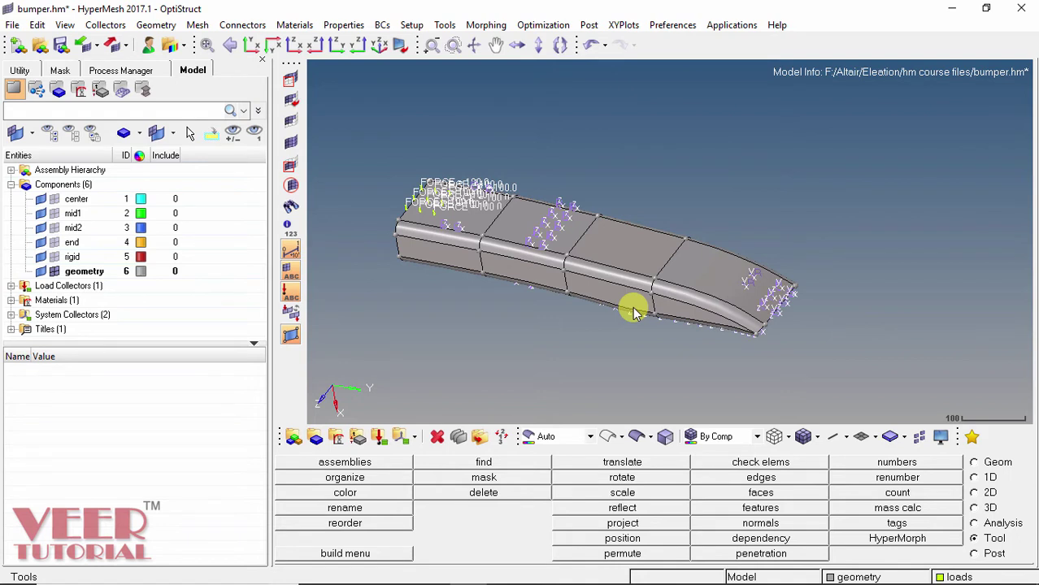
- Show the center, mid1, mid2 and end component meshes again
left_click(54, 199)
left_click(54, 213)
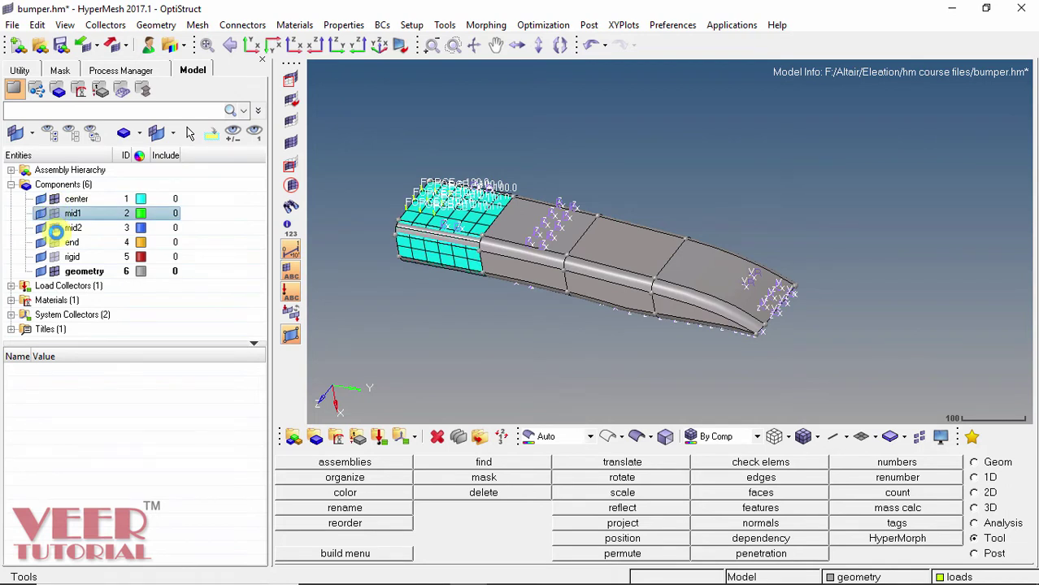
left_click(54, 229)
left_click(55, 242)
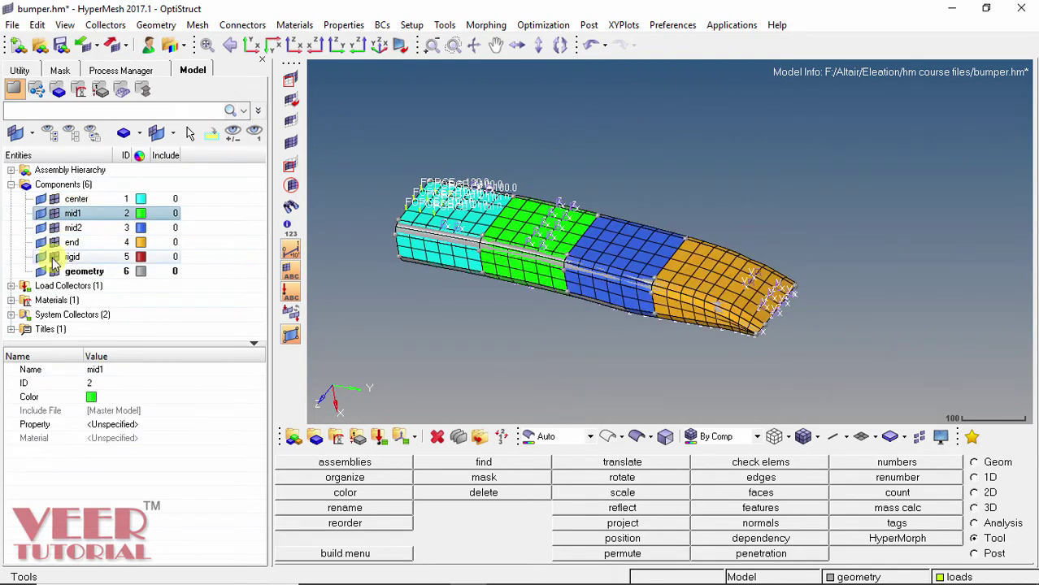
- Move all 436 elements into the geometry component and check that the mesh displays grey
left_click(345, 477)
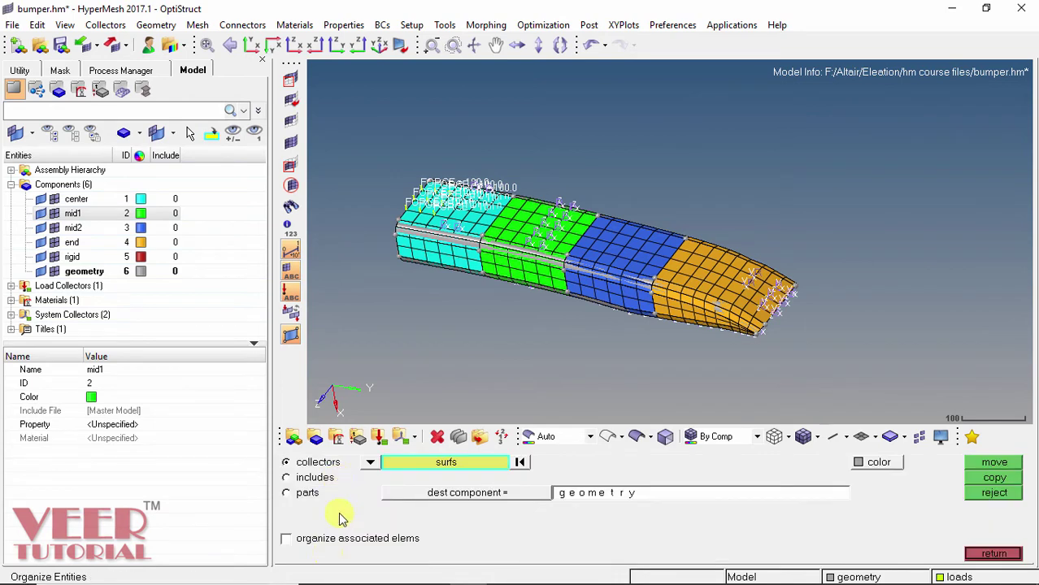
left_click(370, 461)
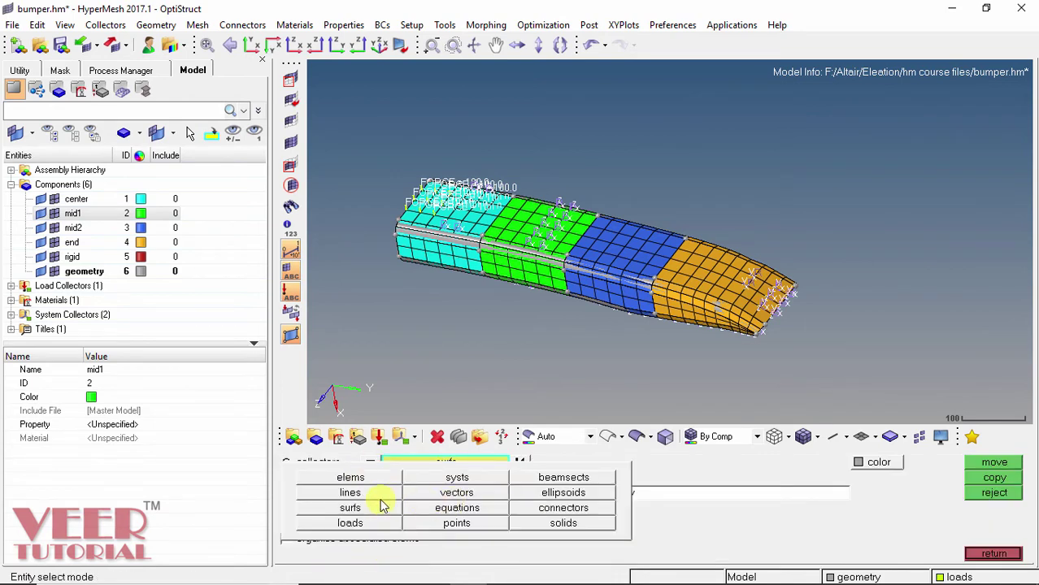
left_click(346, 478)
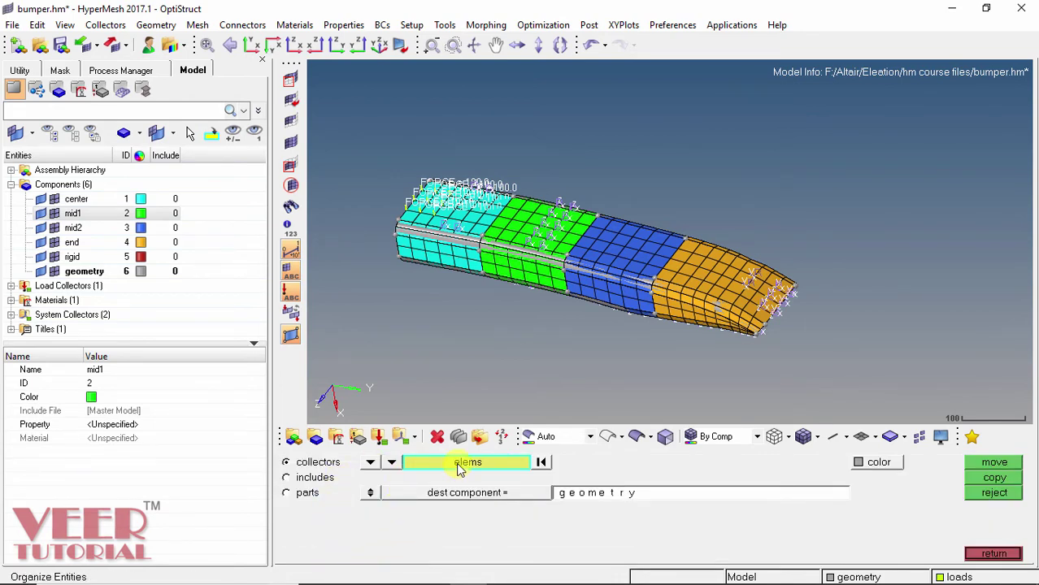
left_click(460, 467)
left_click(354, 508)
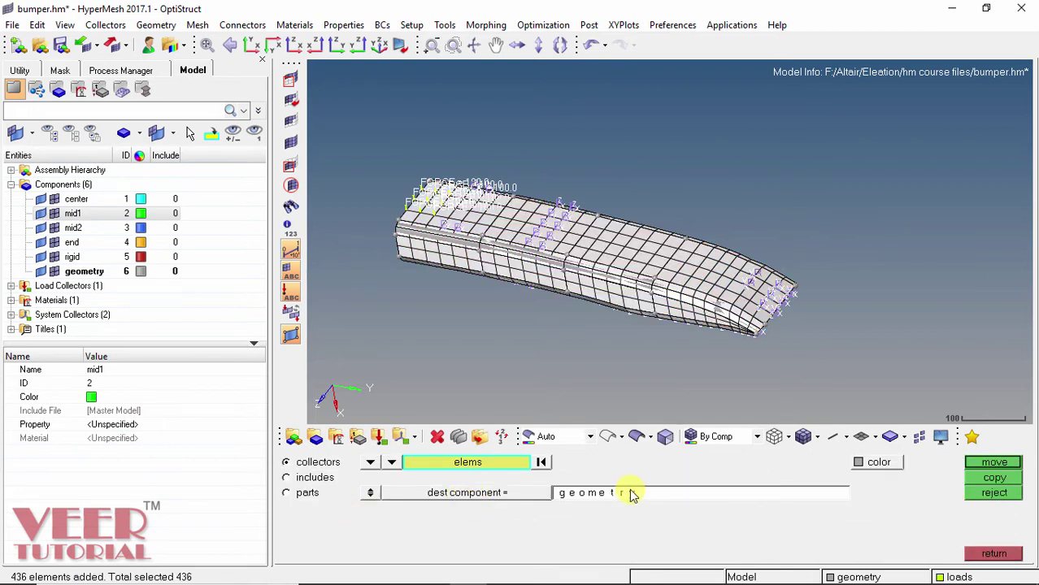
left_click(395, 499)
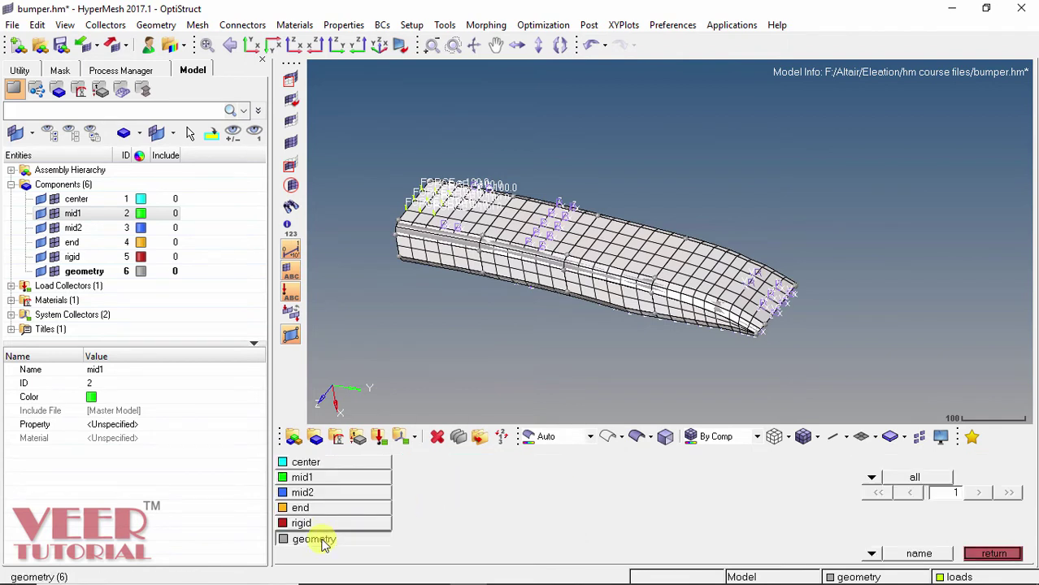
left_click(324, 538)
left_click(997, 463)
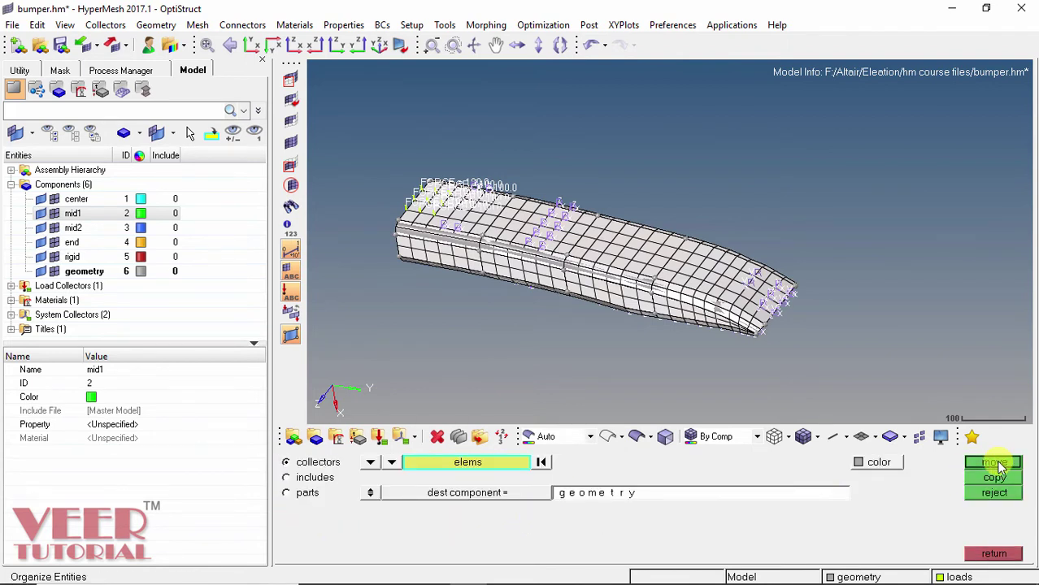
left_click(54, 271)
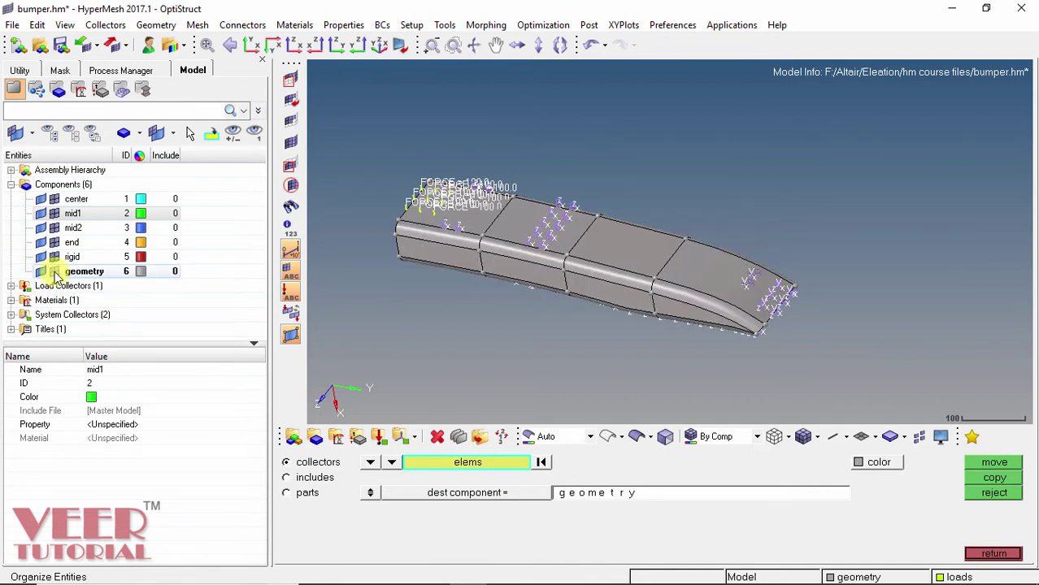
left_click(54, 271)
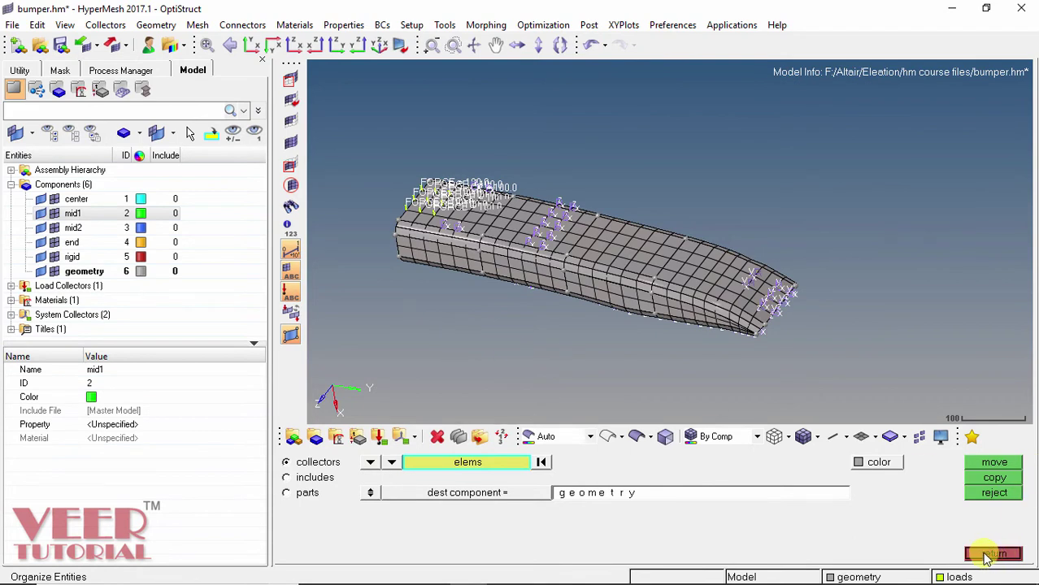
left_click(992, 554)
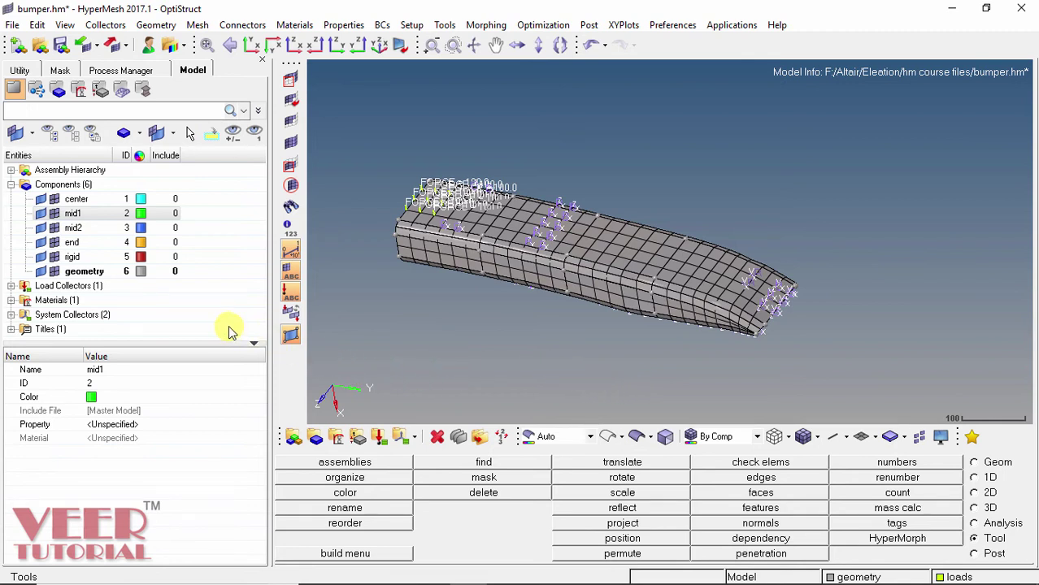
- Rename the geometry component to 'shell' in the Model browser
left_click(74, 273)
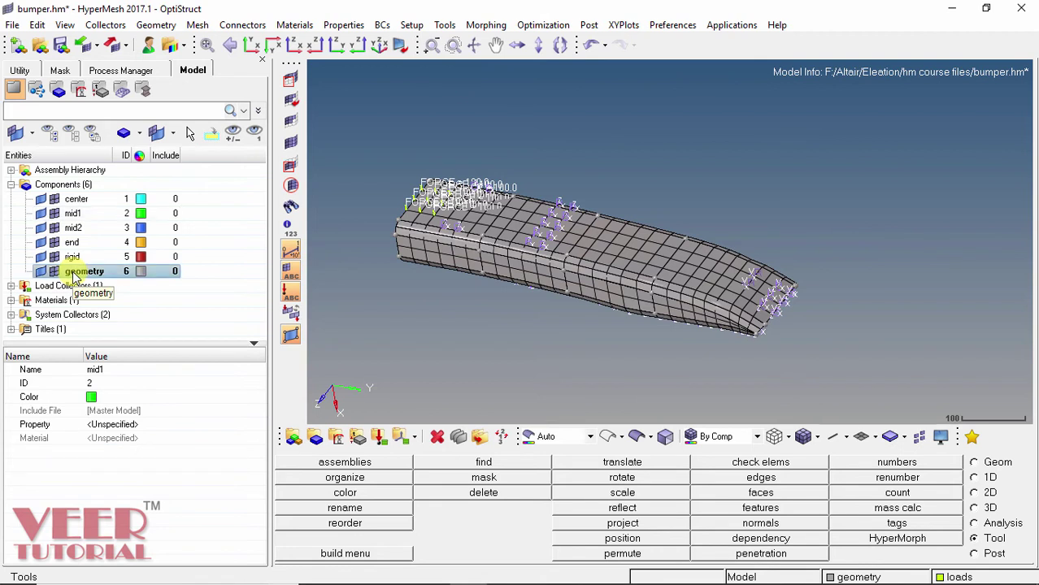
right_click(74, 272)
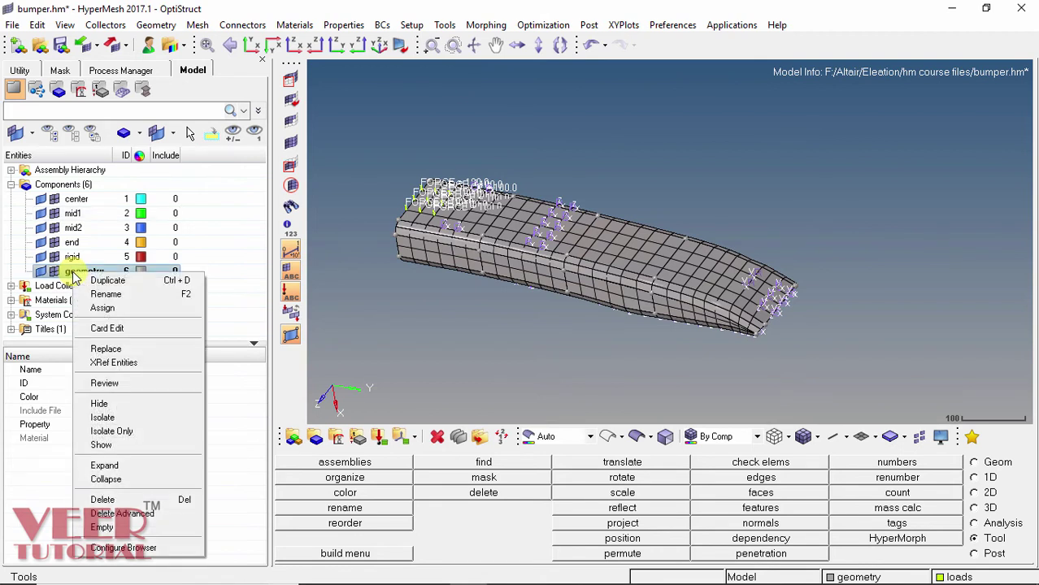
left_click(118, 297)
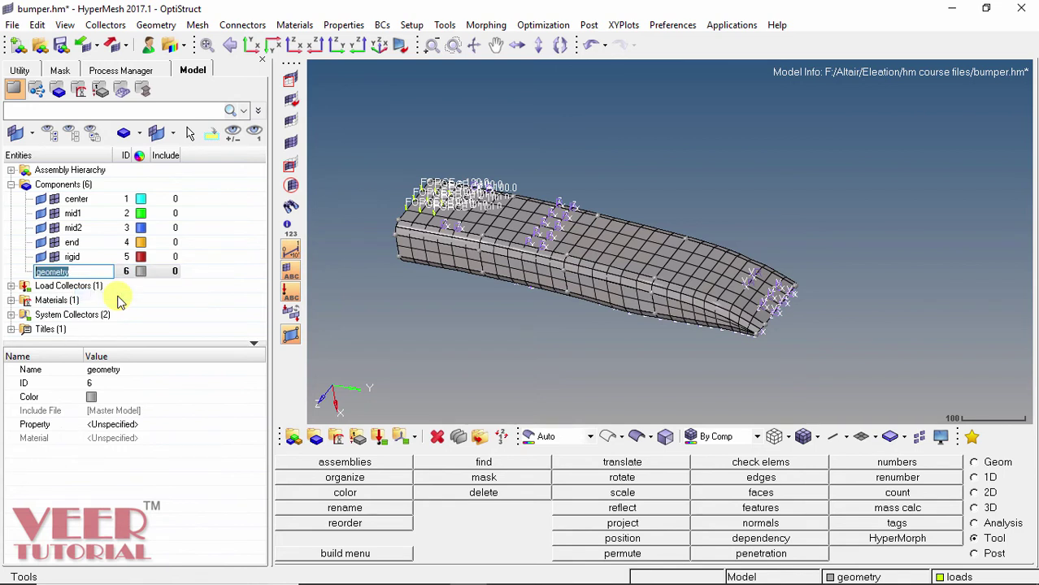
type("shell")
key("Return")
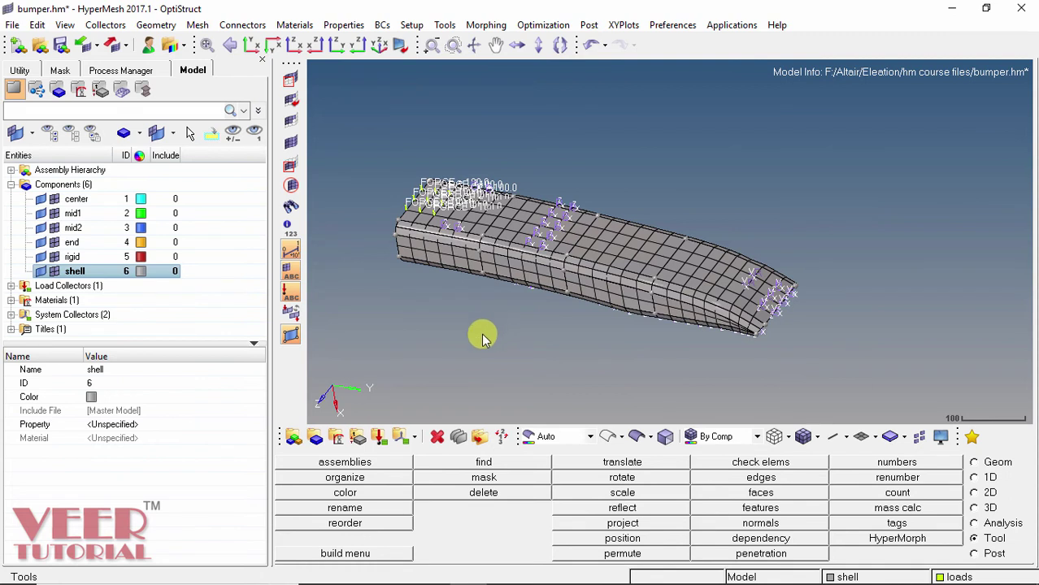
- Delete the five empty components found via preview empty, leaving only shell (ID 6)
left_click(436, 438)
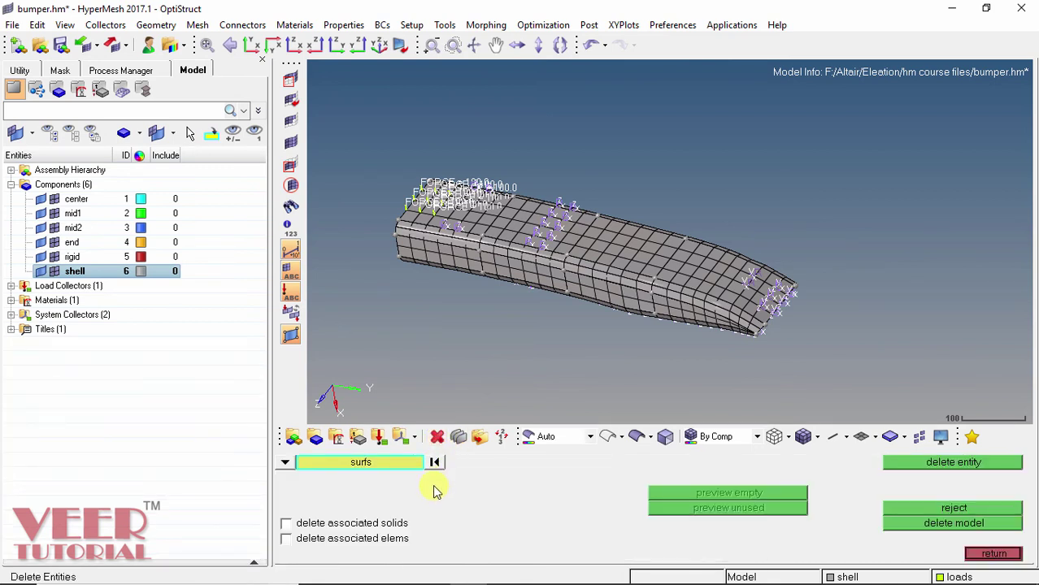
left_click(285, 462)
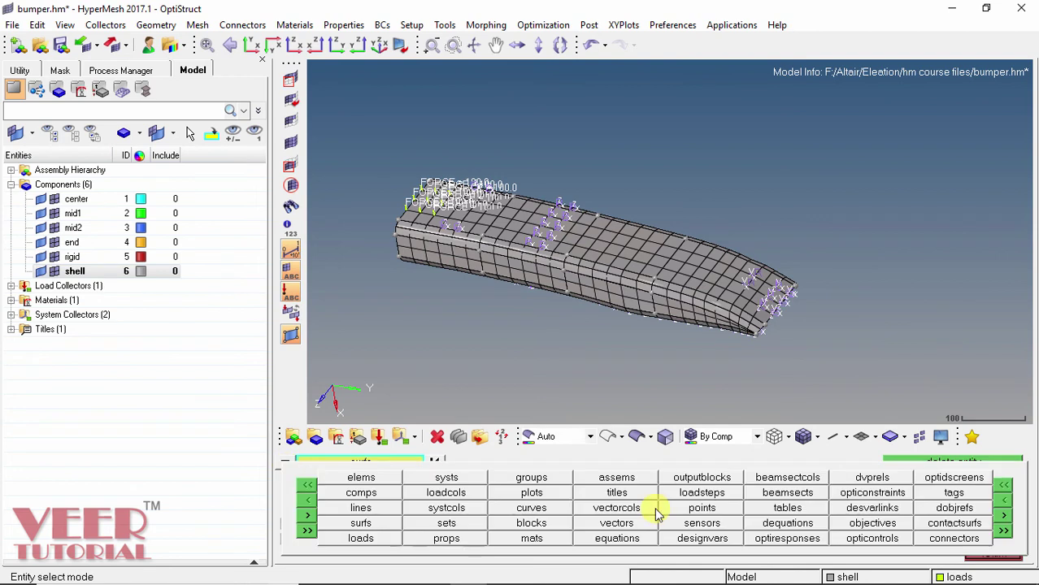
left_click(383, 492)
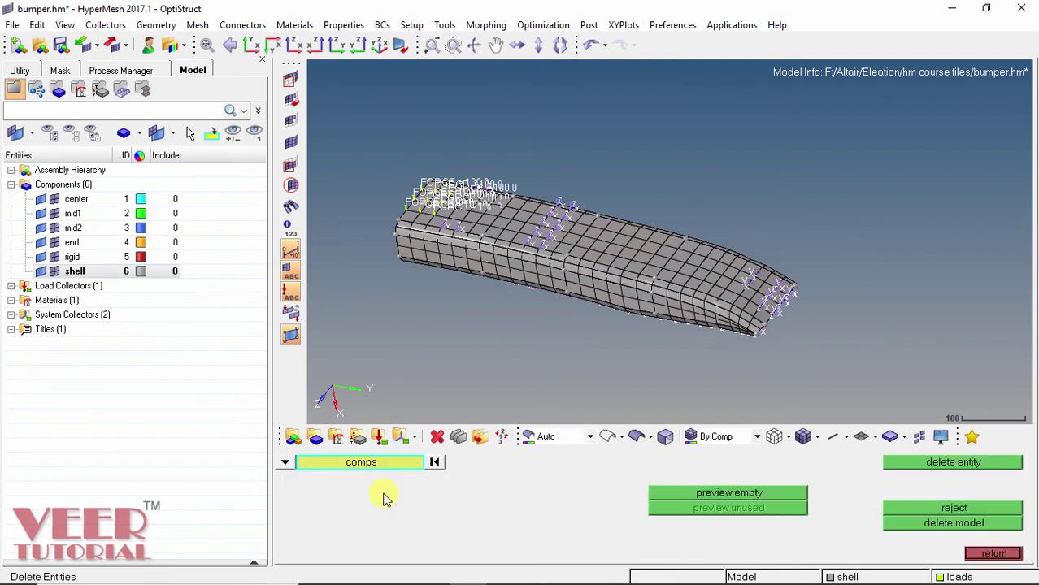
left_click(742, 494)
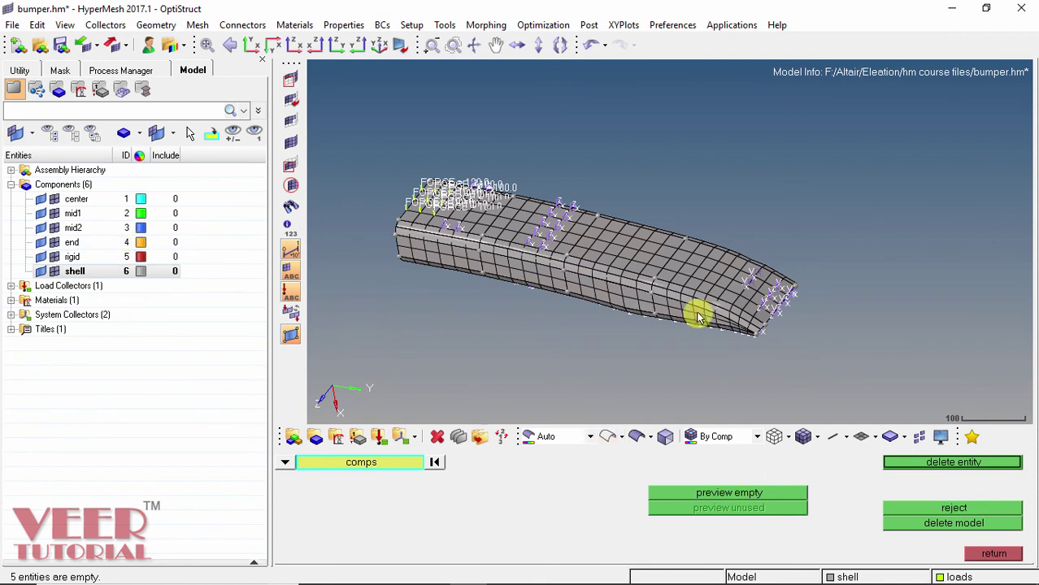
left_click(955, 464)
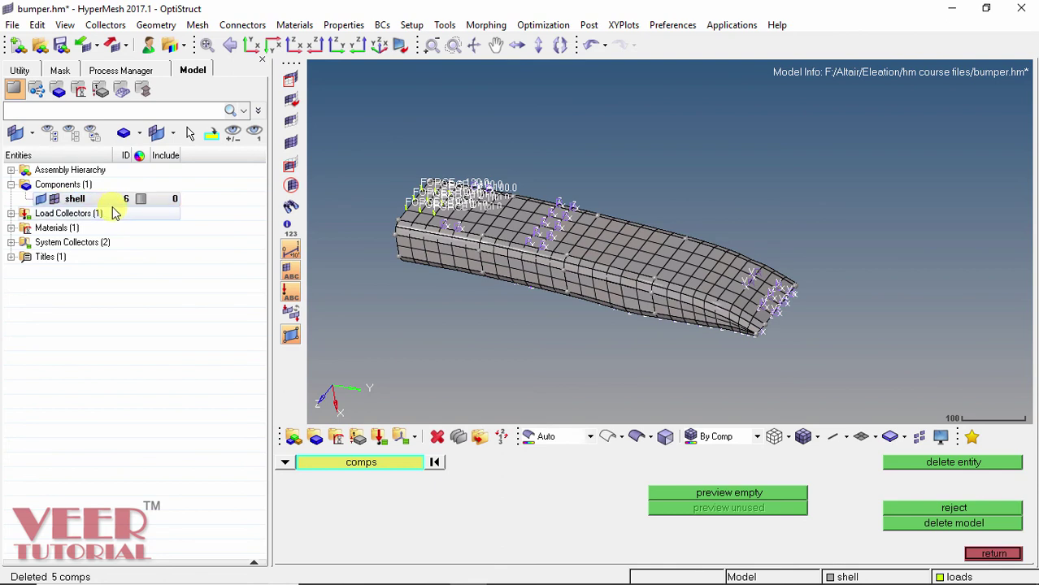
left_click(987, 553)
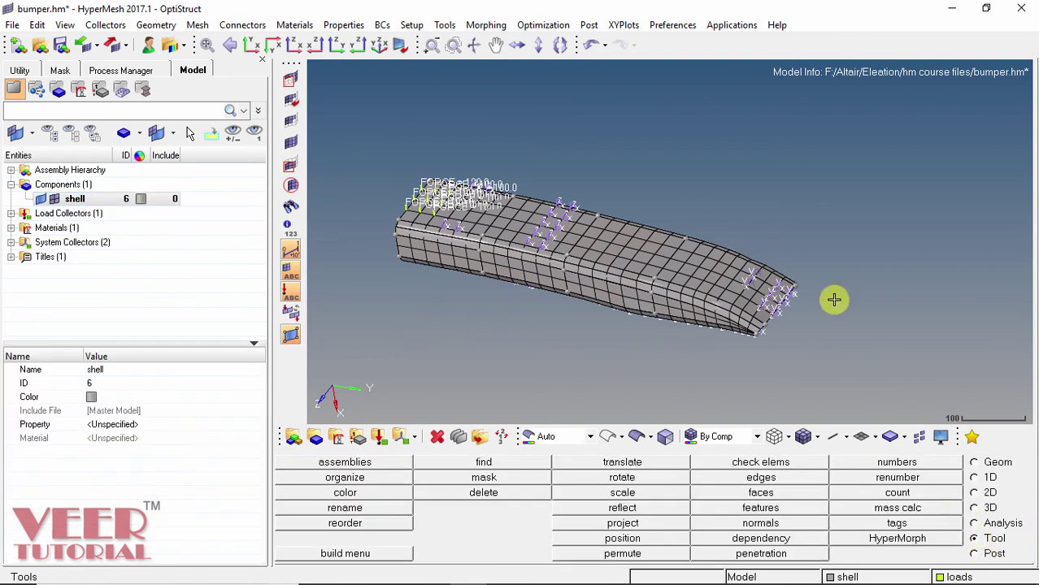